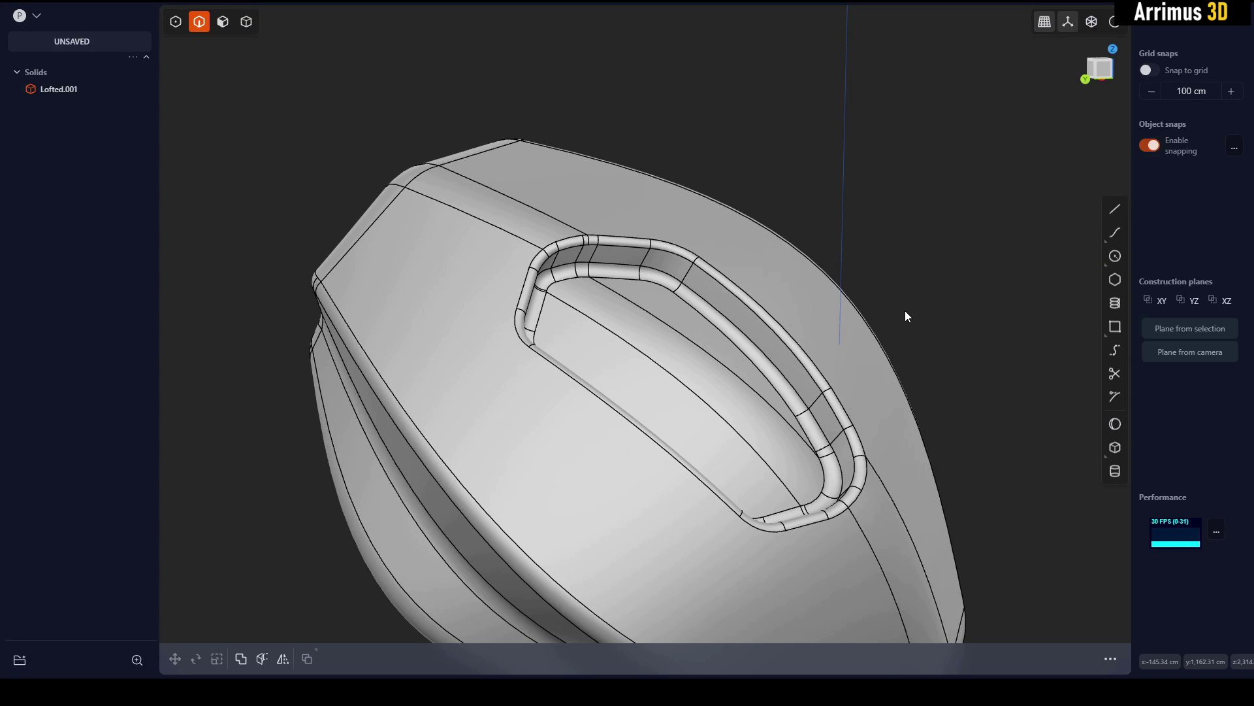
Duplicate the outer rim edge loop of the body's recess as a separate curve.
middle_drag(904, 313, 716, 333)
double_click(713, 293)
key(f)
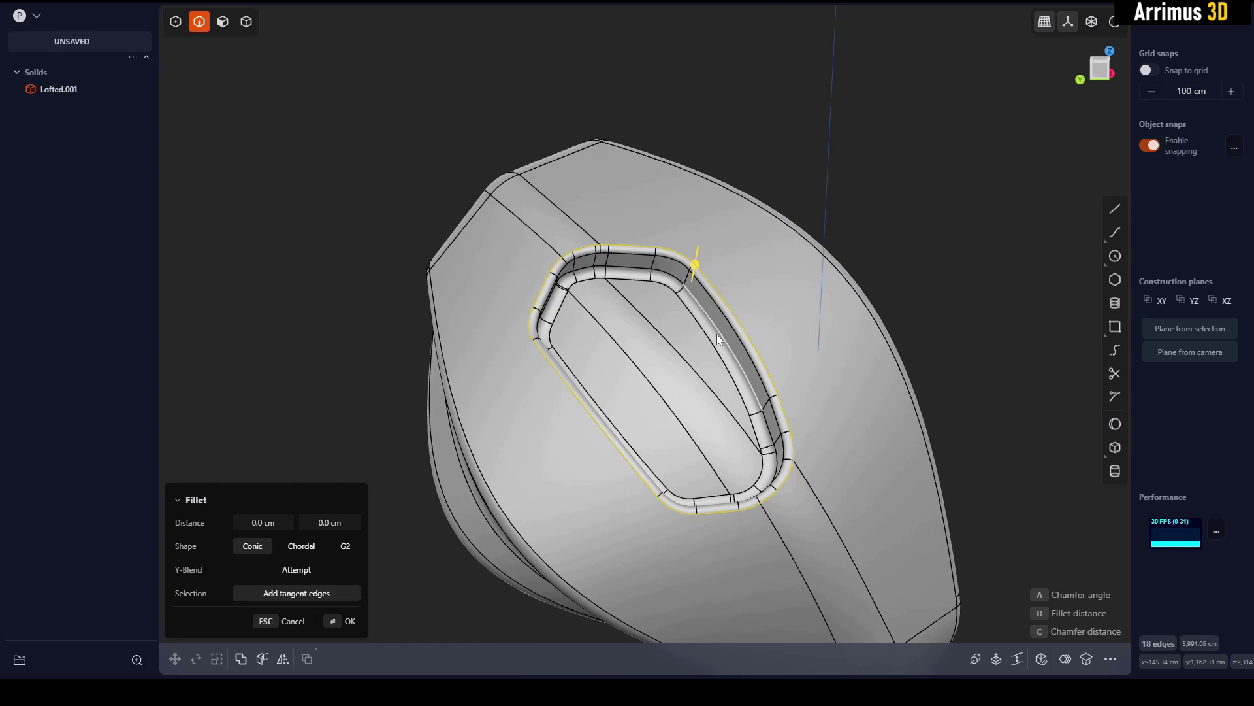
key(shift+d)
click(922, 234)
middle_drag(782, 277, 745, 322)
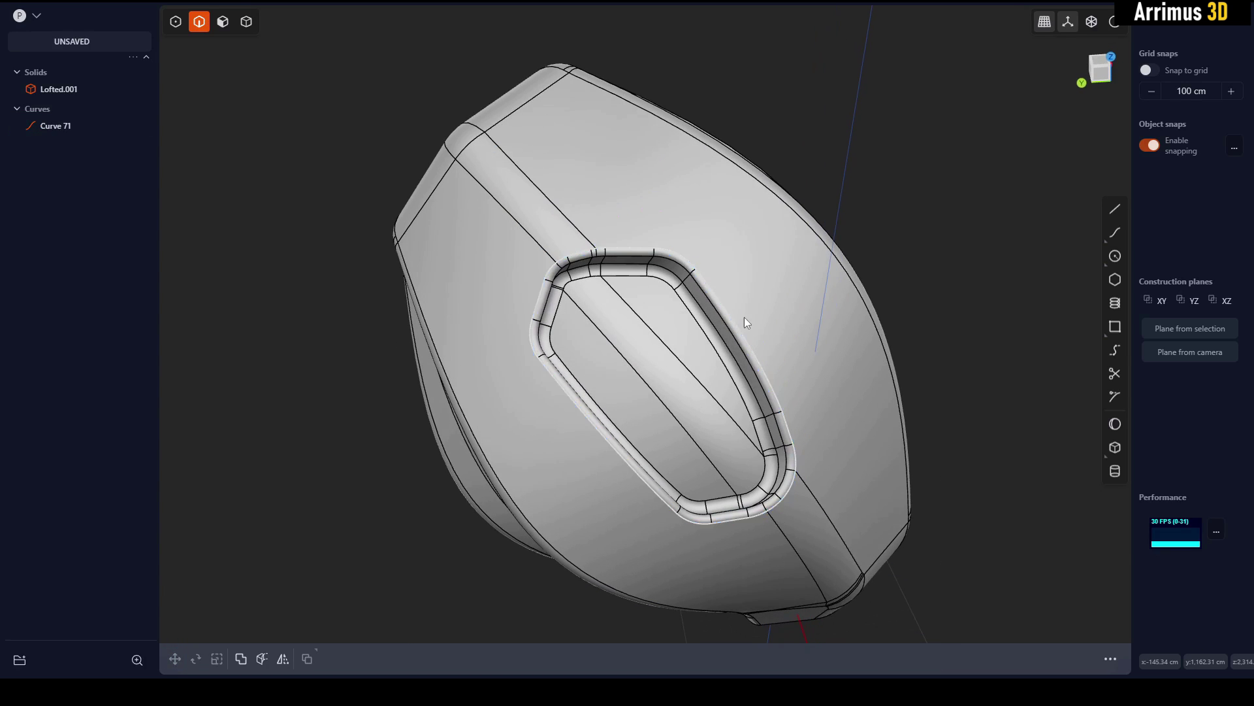
Scale the duplicated rim curve up uniformly so that it surrounds the recess with a margin.
click(727, 311)
key(slash)
middle_drag(821, 324, 725, 287)
key(slash)
key(s)
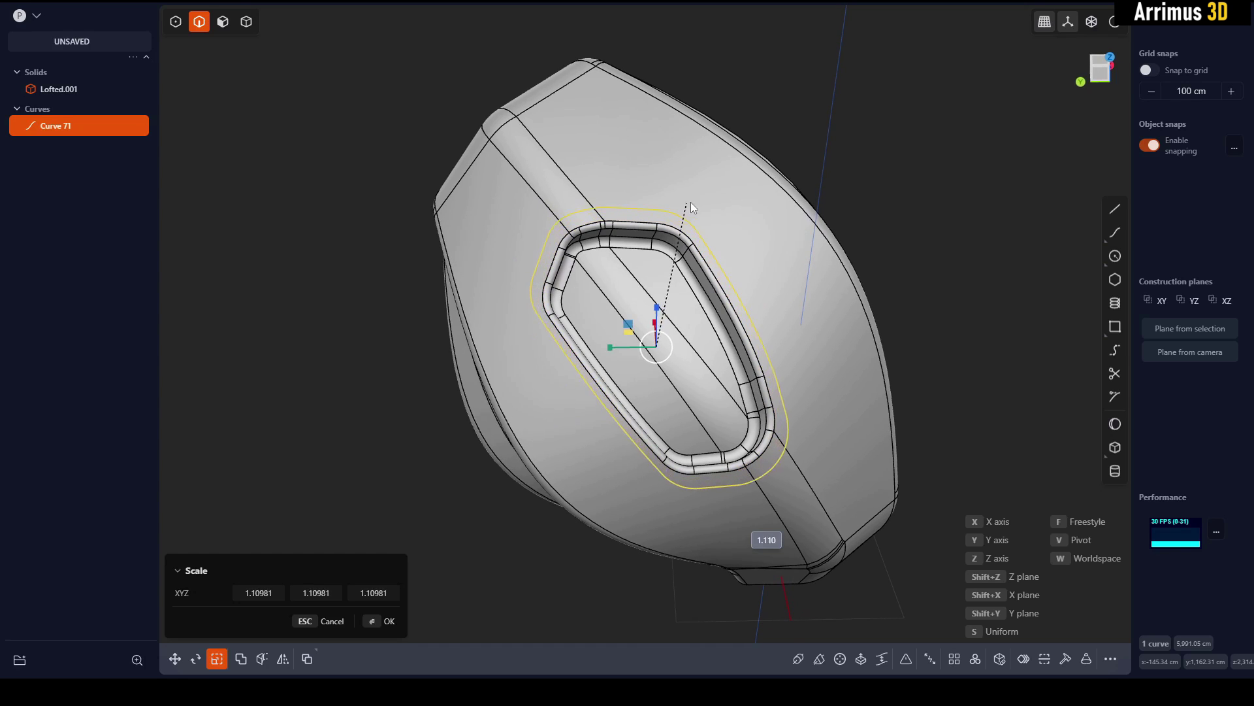
click(709, 191)
key(Escape)
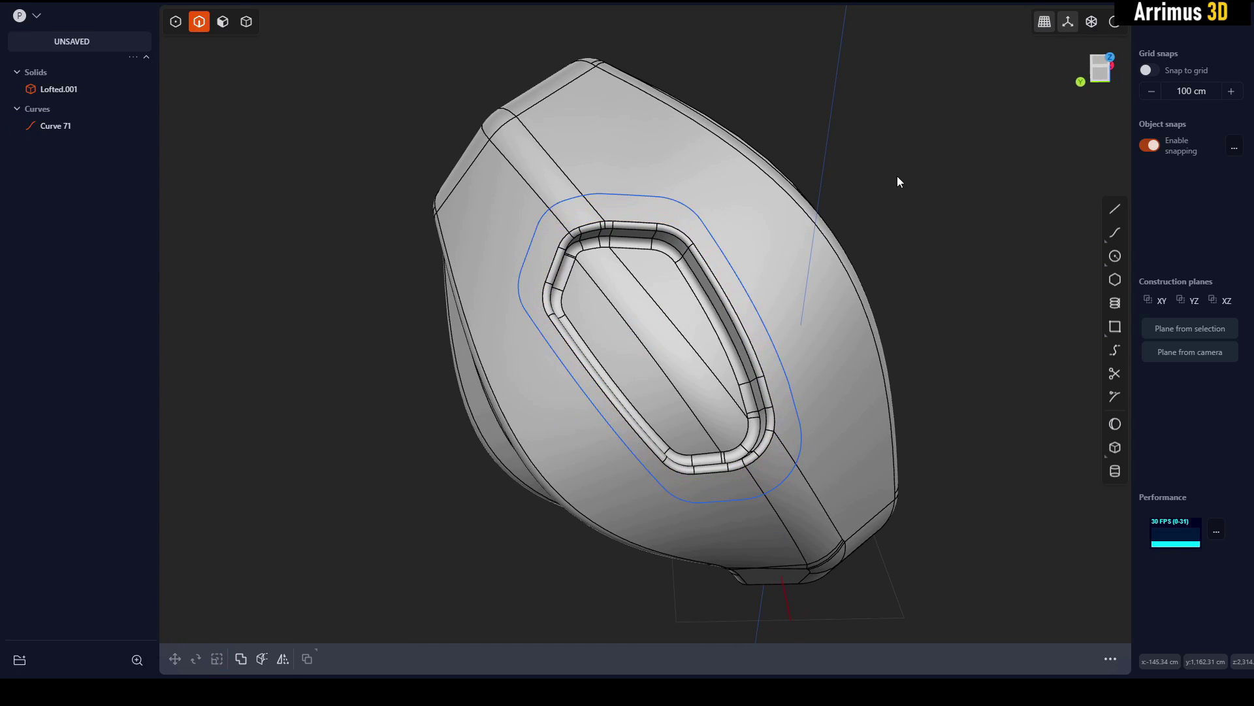
middle_drag(897, 175, 805, 272)
click(761, 285)
key(slash)
key(slash)
click(916, 253)
Cut the lofted body with the enlarged rim curve from the current angled view.
middle_drag(917, 260, 817, 308)
key(4)
click(878, 266)
middle_drag(878, 265, 766, 287)
key(c)
click(855, 270)
key(Return)
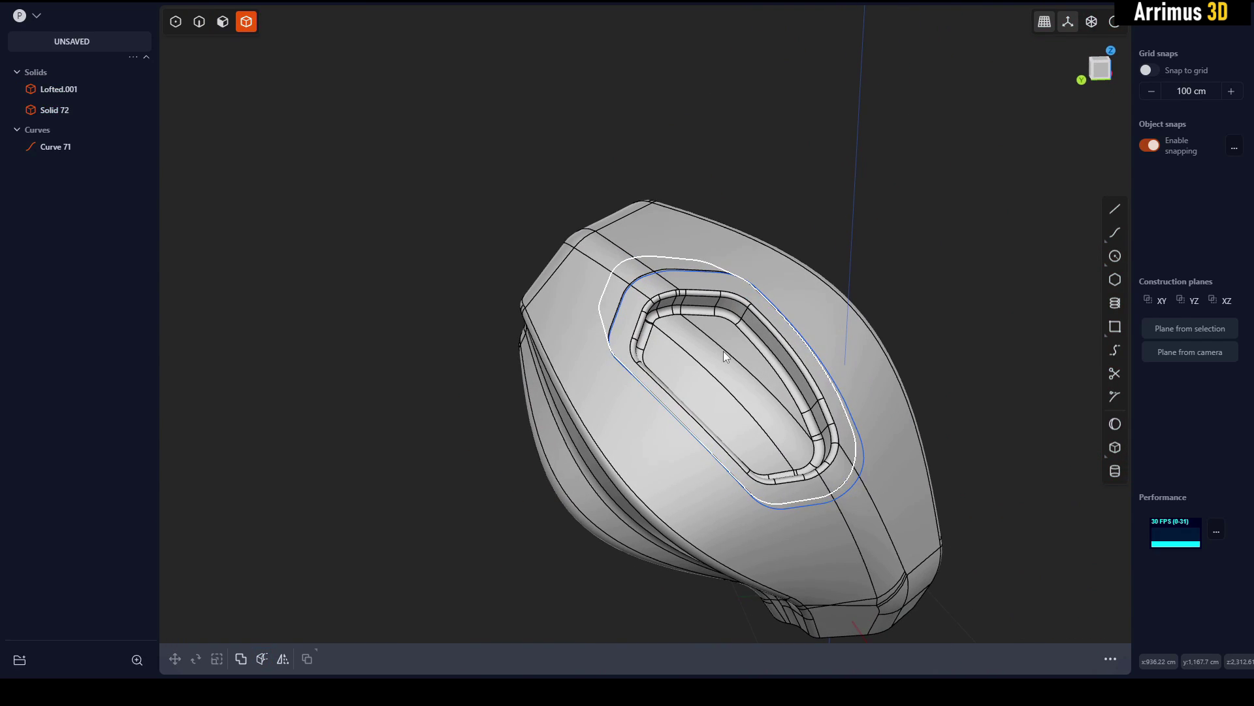
Isolate the two cut solids so that the cutting curve is hidden.
click(799, 303)
shift+click(799, 304)
key(slash)
click(899, 234)
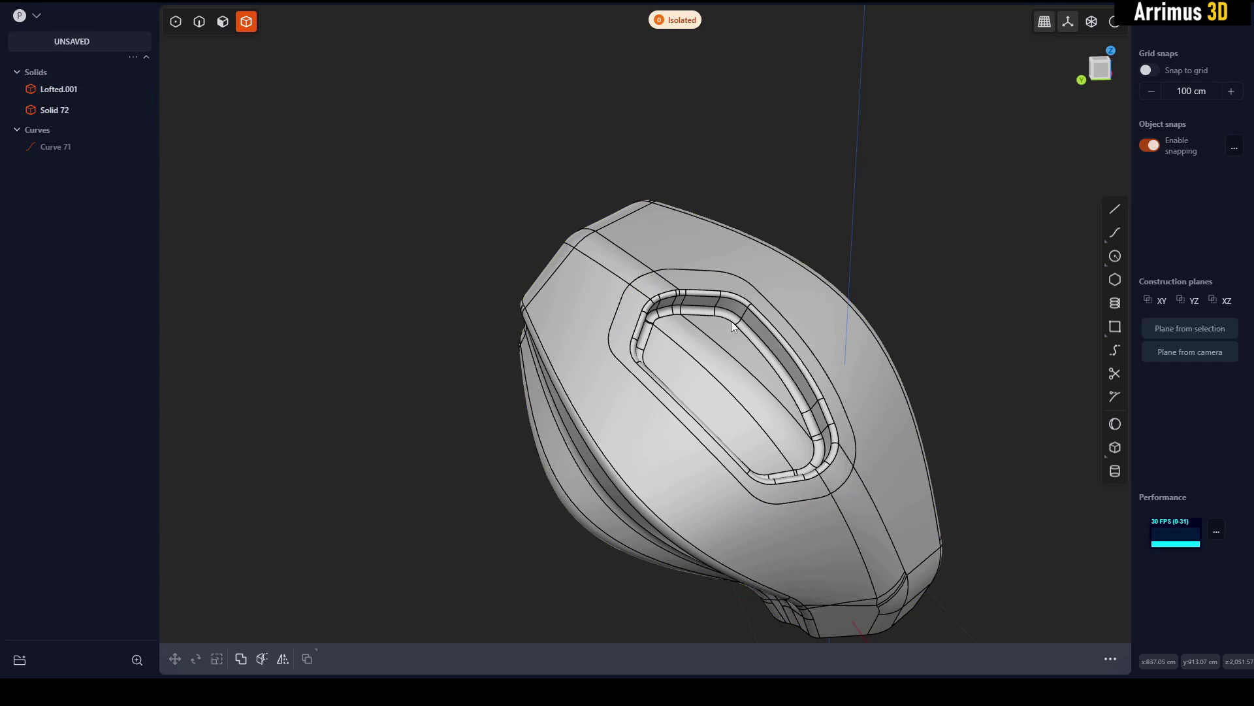
Give the cut-out solid around the recess a grey material with color RGB 158, 158, 158.
click(731, 320)
key(m)
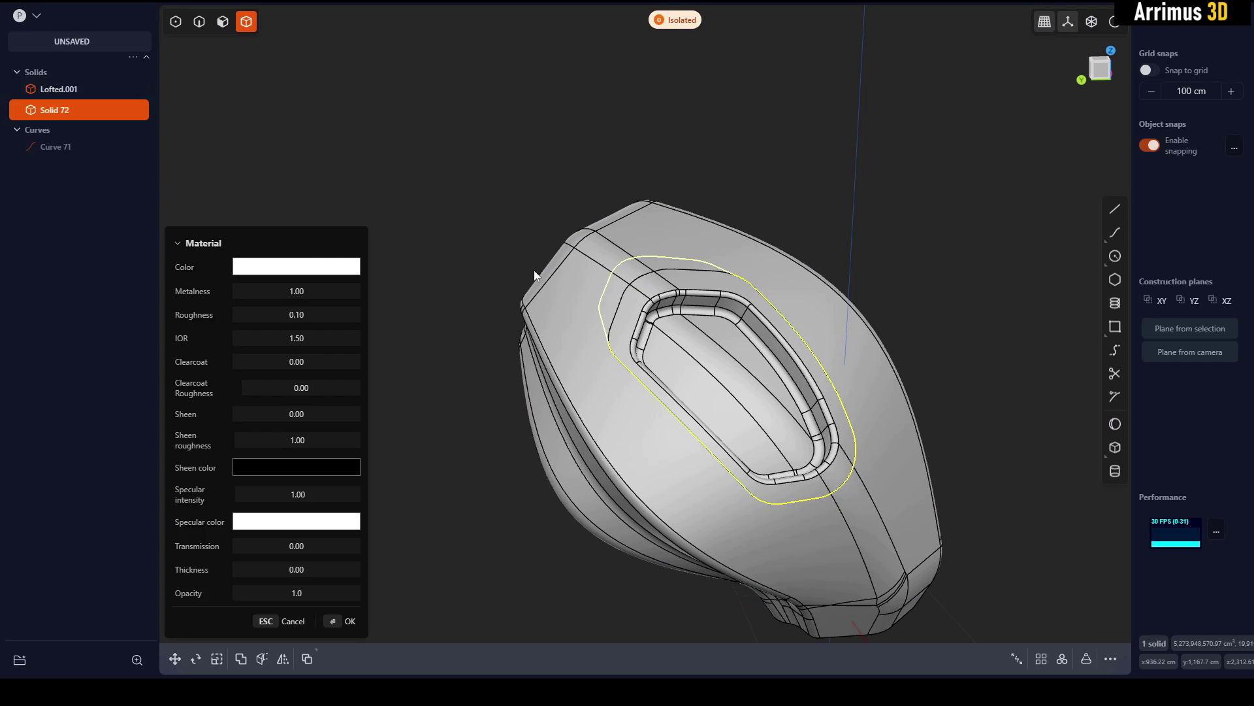
click(313, 268)
drag(241, 323, 218, 310)
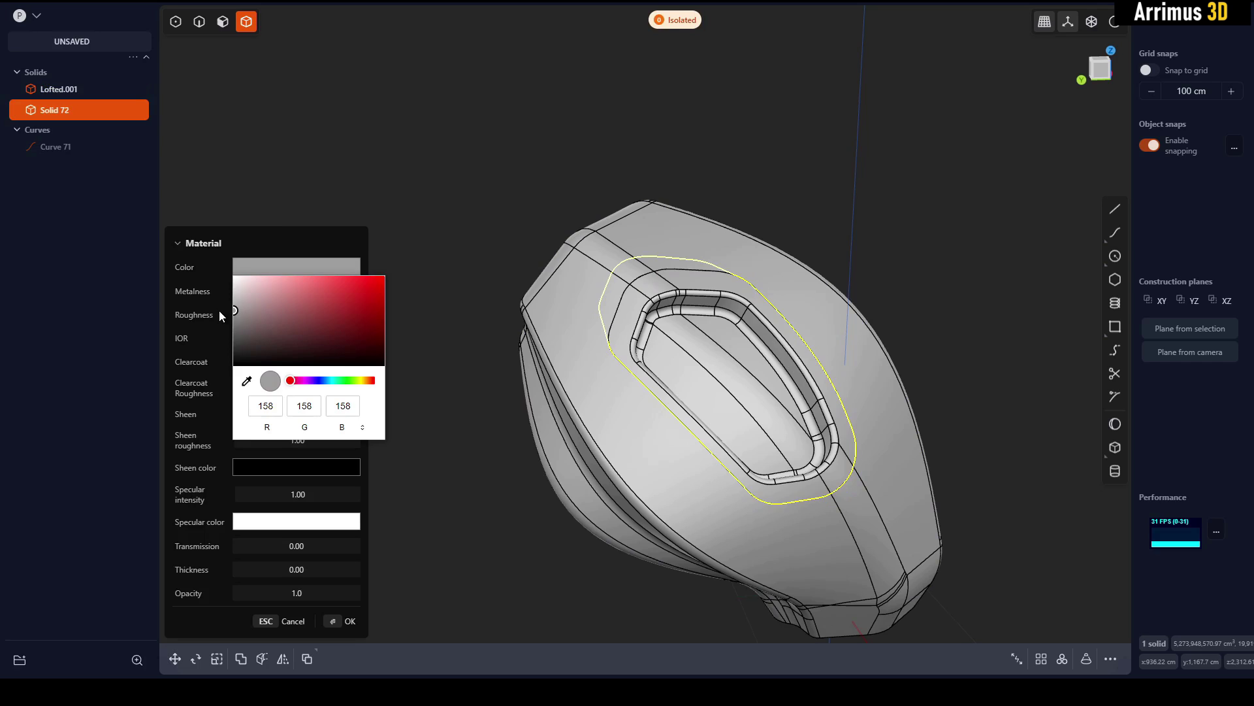
right_click(291, 213)
click(292, 213)
scroll(706, 246, up, 2)
Isolate the grey cut-out solid and bevel its outer top rim edge.
click(727, 306)
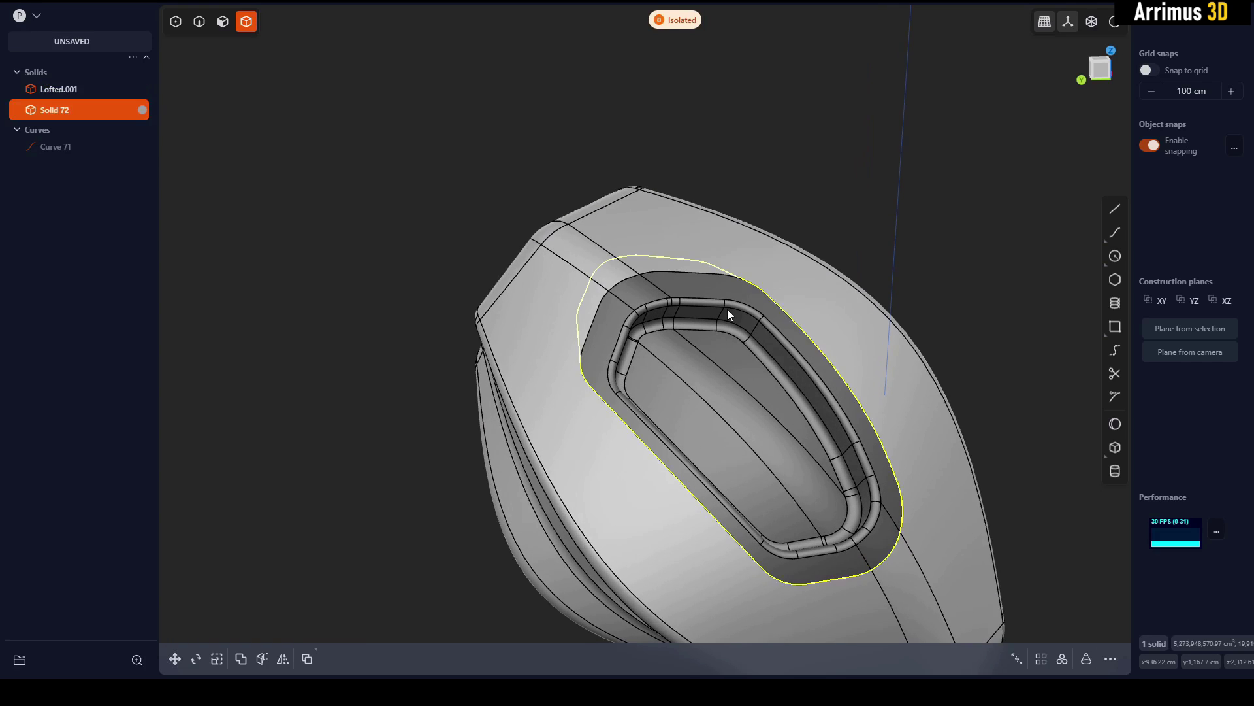
key(slash)
key(2)
click(688, 268)
key(b)
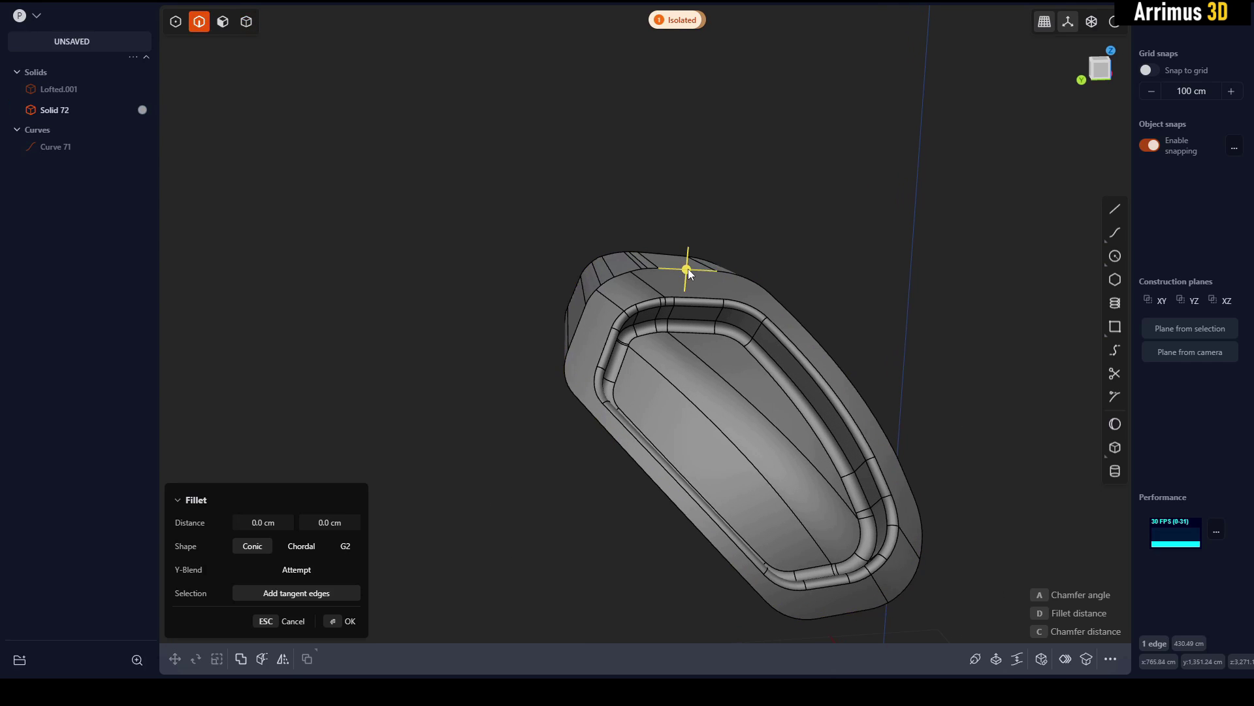
drag(688, 268, 701, 269)
key(Return)
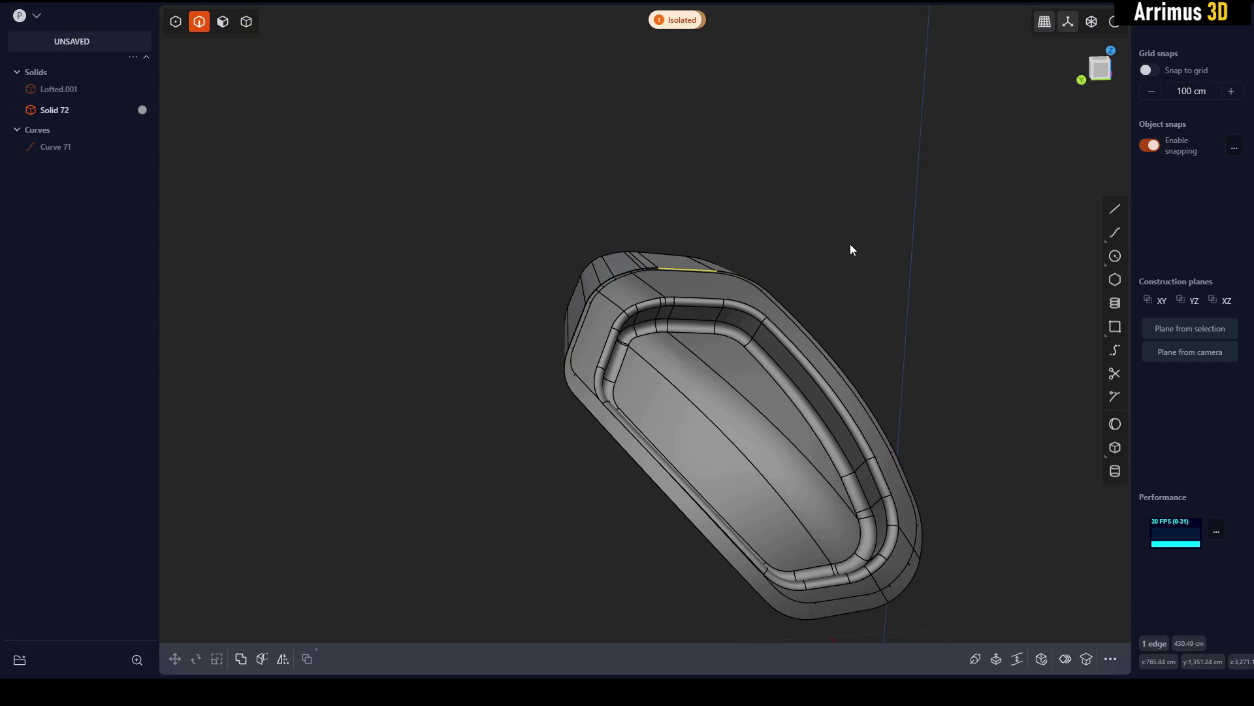
middle_drag(883, 315, 626, 362)
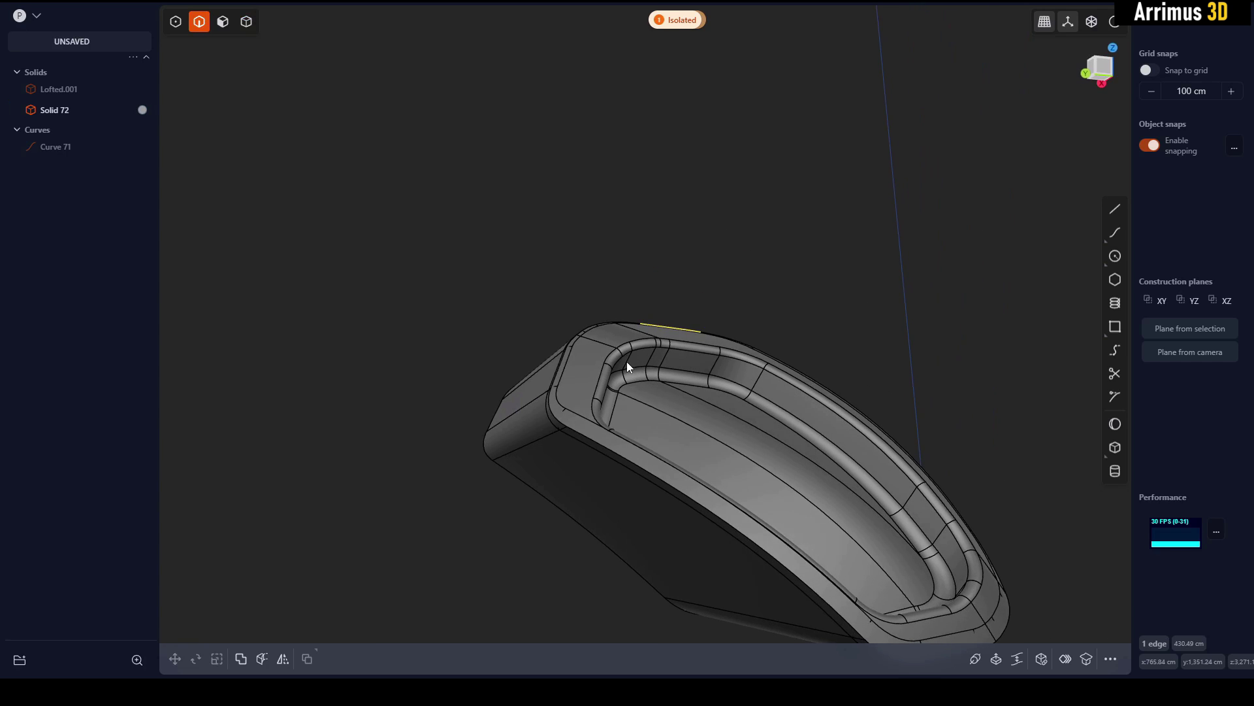
Fillet the cut-out solid's bevelled rim edge and bring the main body back into view.
click(610, 449)
key(f)
key(Escape)
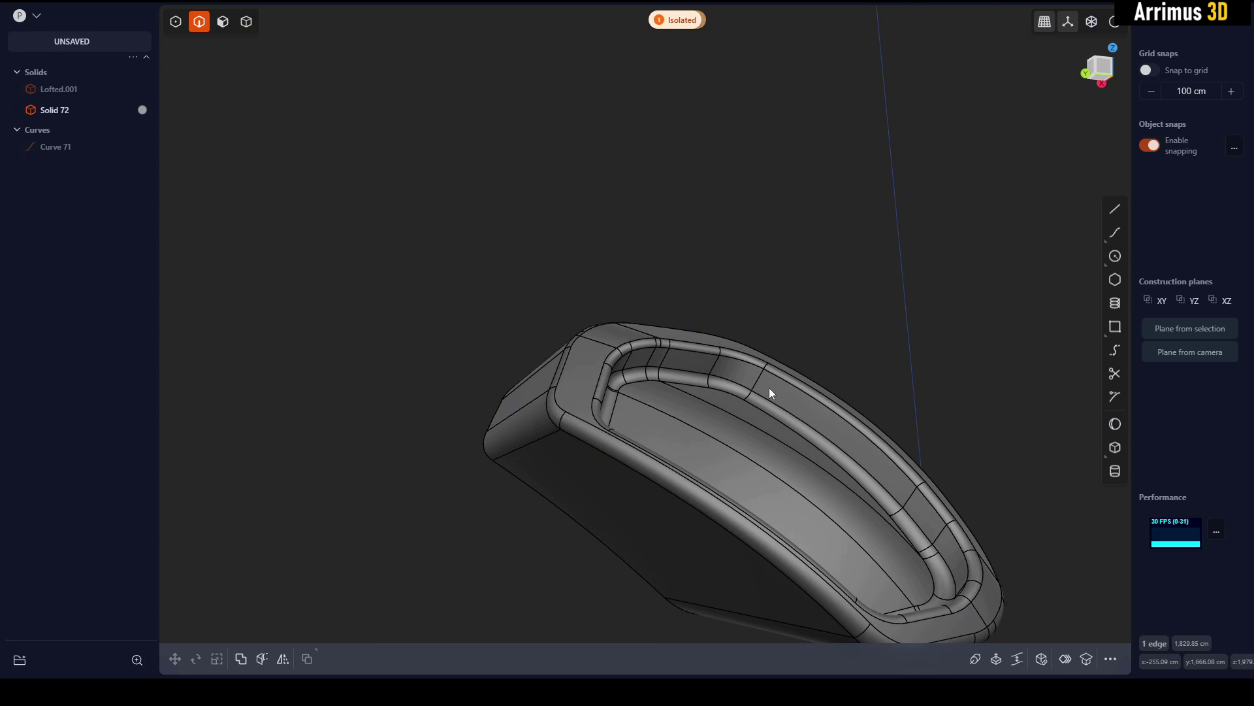
key(slash)
middle_drag(770, 386, 980, 366)
click(1005, 205)
middle_drag(1005, 205, 784, 244)
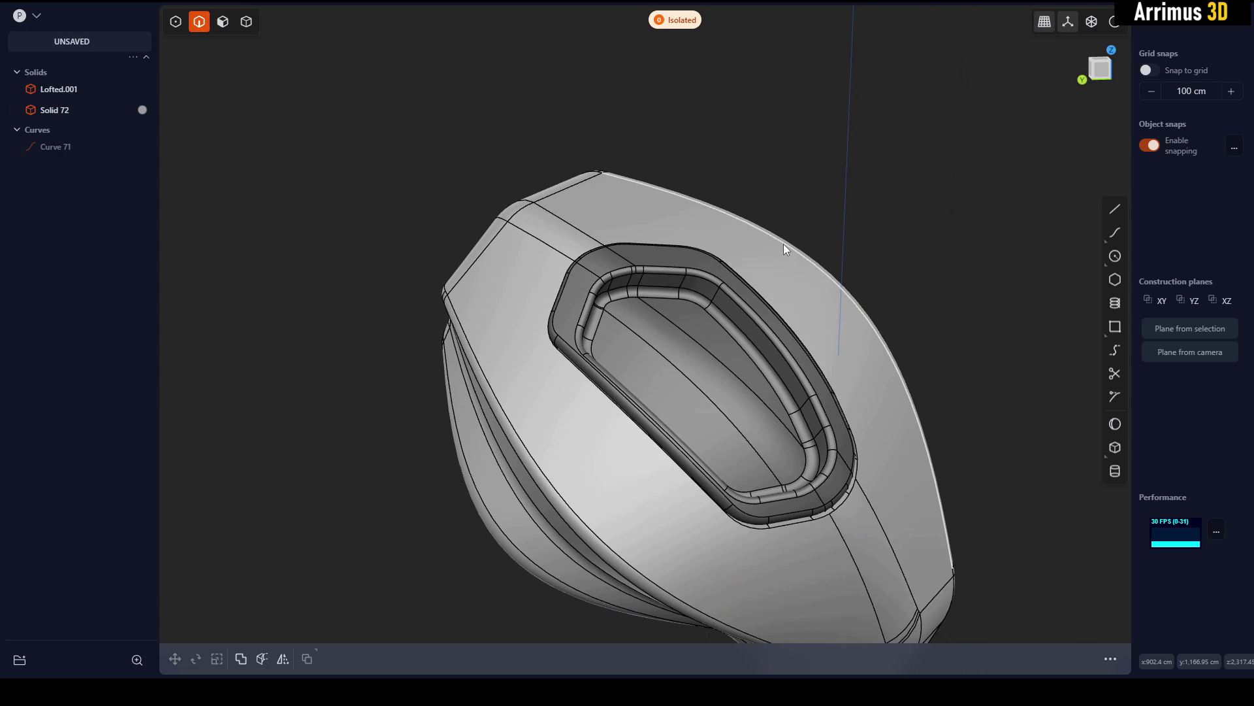
Undo the rim bevels, the grey material and the isolation of the two solids.
key(ctrl+z)
key(ctrl+z)
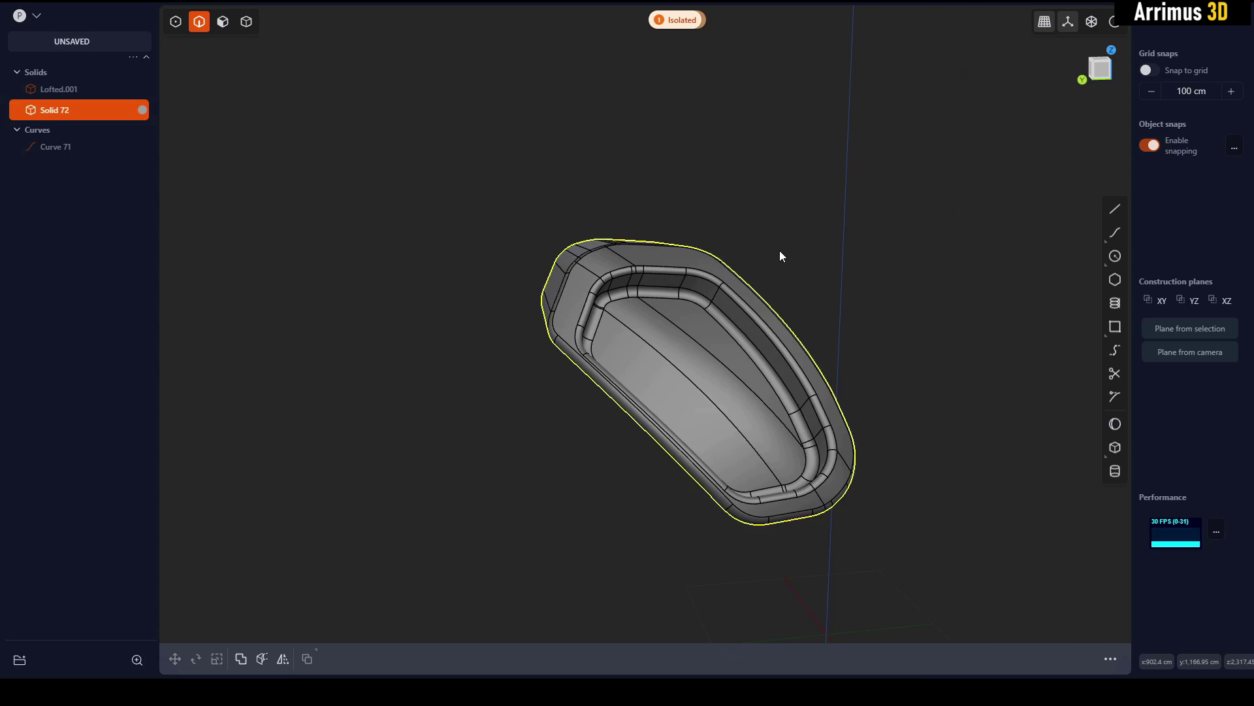
key(ctrl+z)
key(ctrl+z)
key(ctrl+z)
key(ctrl+z)
key(ctrl+z)
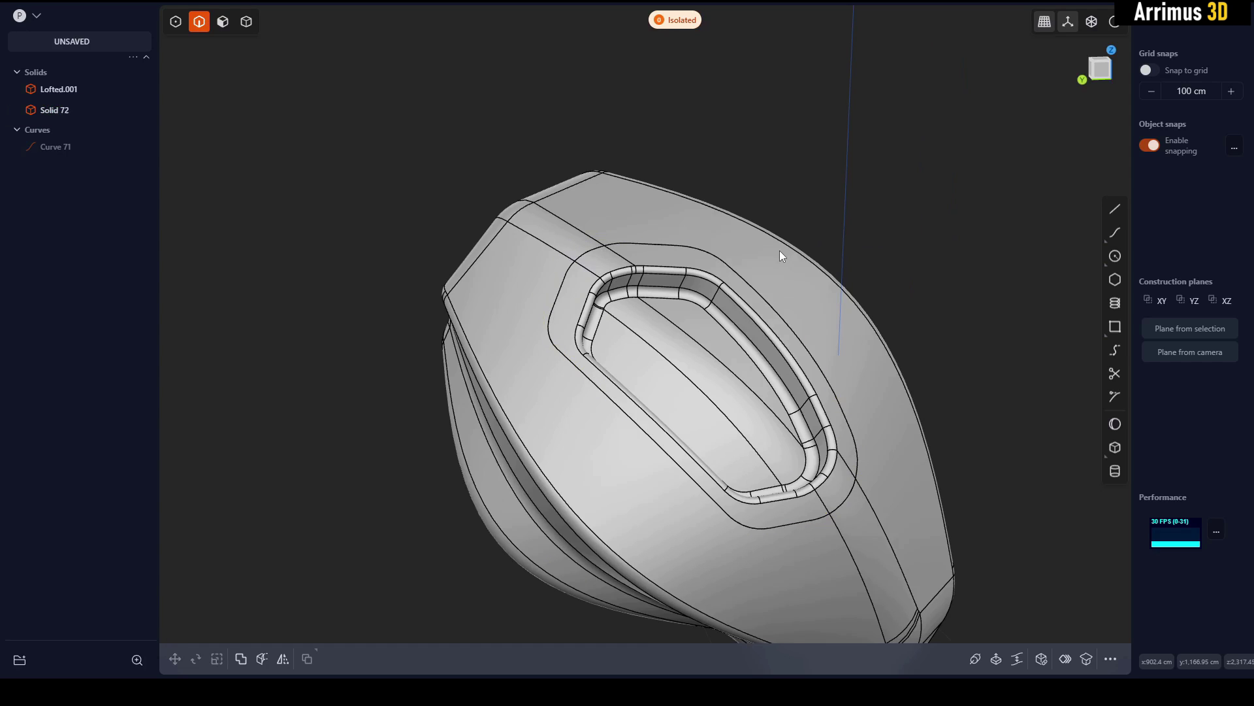
key(ctrl+z)
key(ctrl+z)
key(ctrl+z)
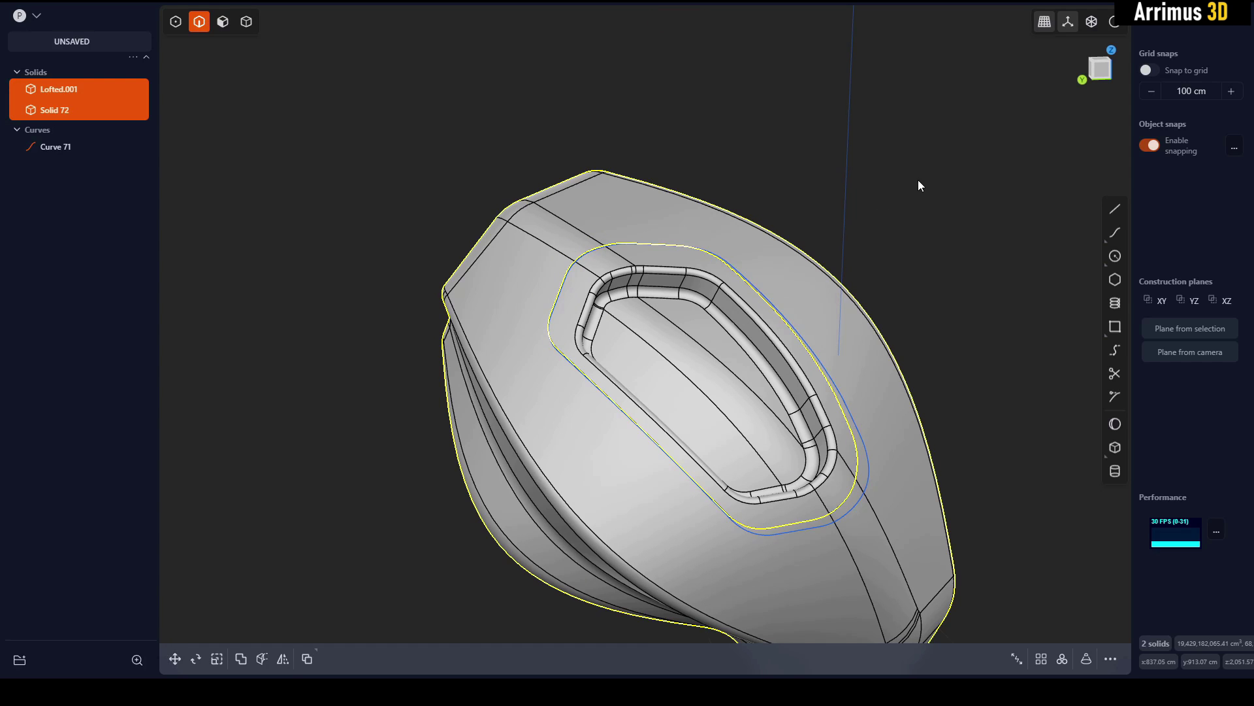
Step back through the history to before the curve cut, restoring the single lofted body.
key(ctrl+shift+z)
key(ctrl+shift+z)
key(ctrl+shift+z)
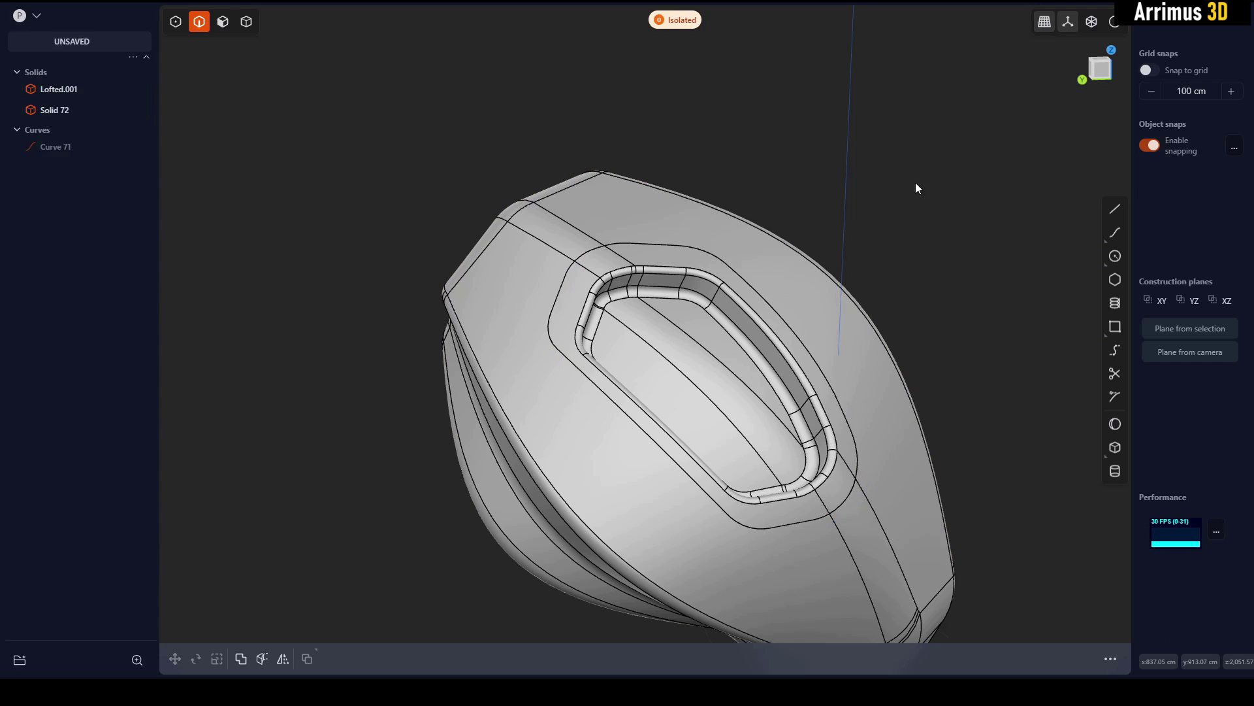
key(ctrl+z)
key(ctrl+z)
key(ctrl+z)
key(ctrl+z)
key(ctrl+z)
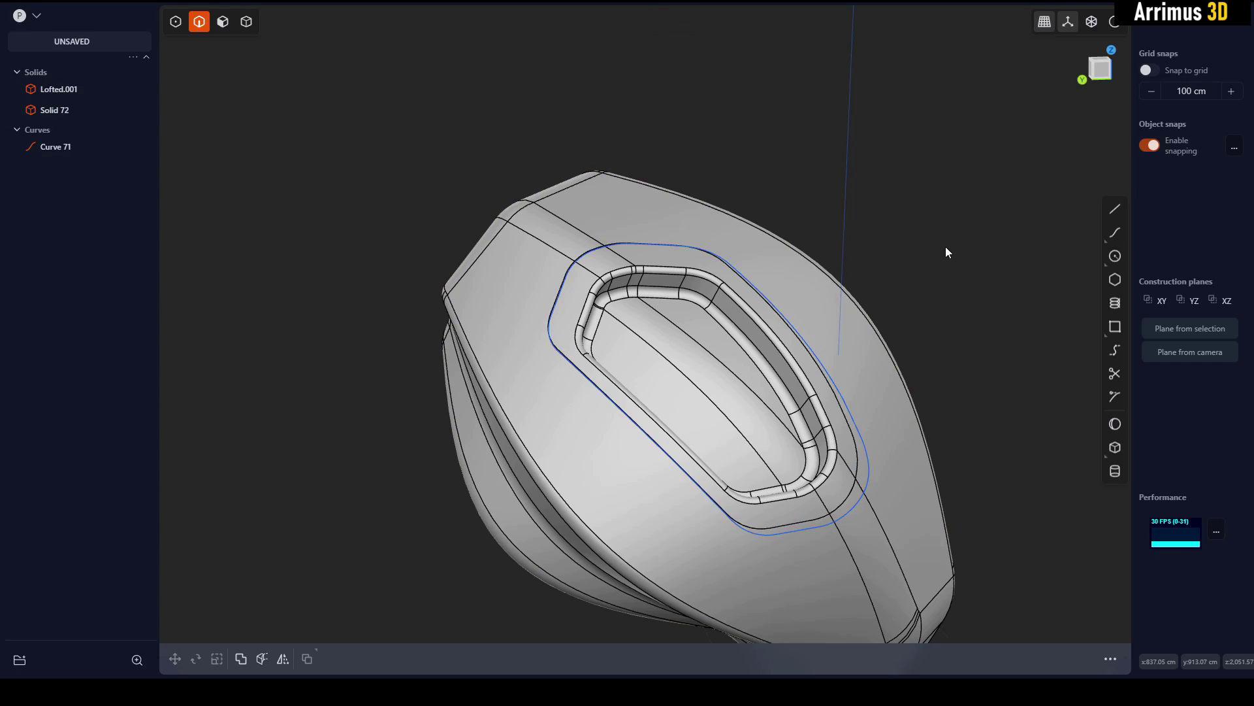
key(ctrl+z)
key(ctrl+z)
key(ctrl+z)
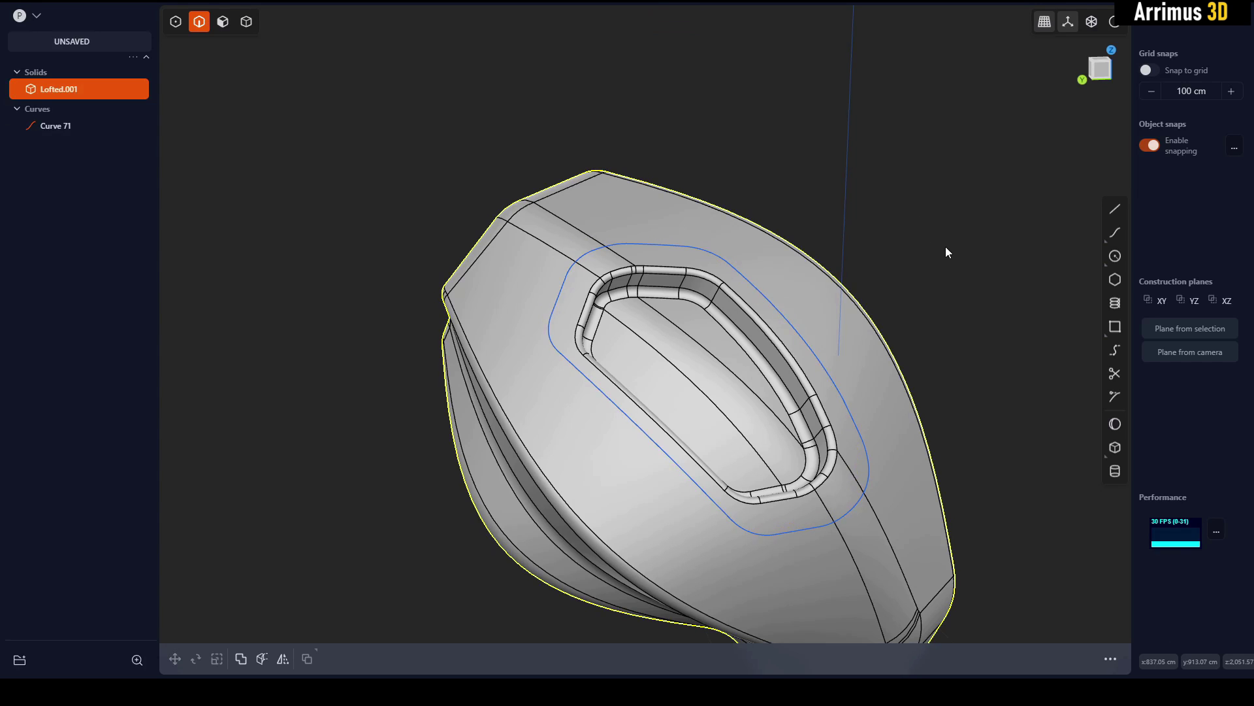
Cut the lofted body with the enlarged rim curve, projecting the cut along the side view direction.
click(946, 248)
middle_drag(845, 410, 918, 340)
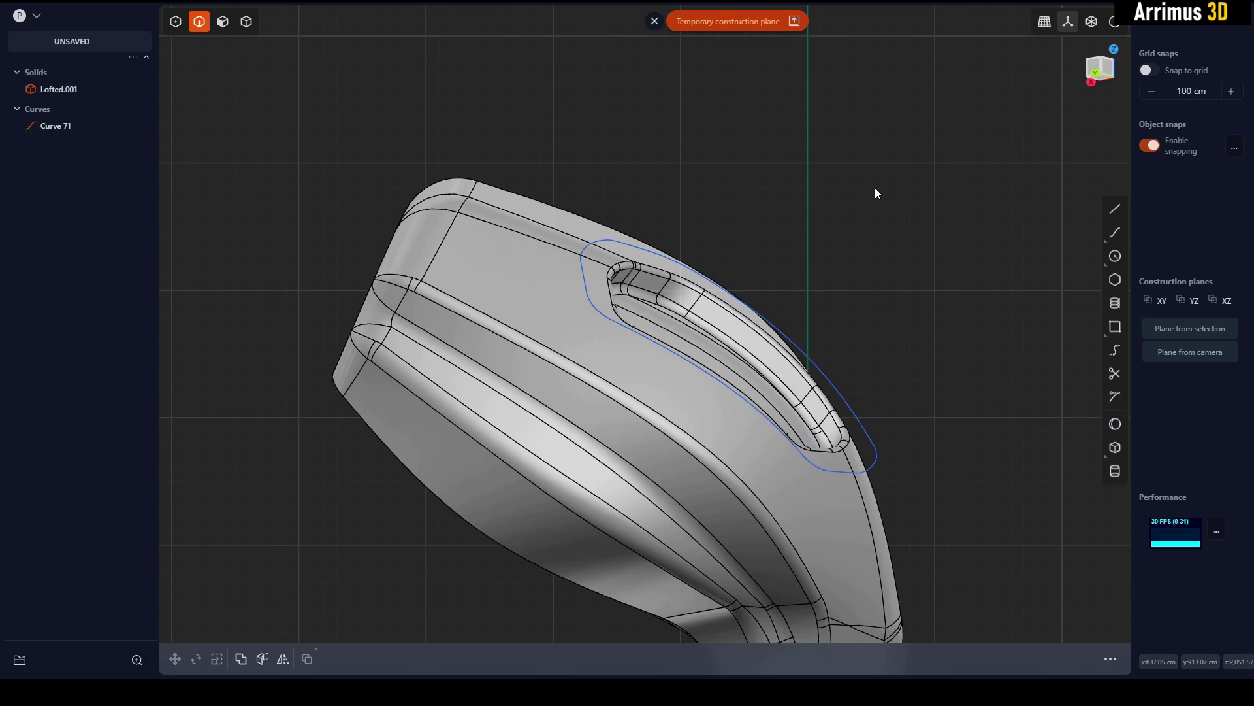
click(664, 399)
middle_drag(663, 399, 863, 338)
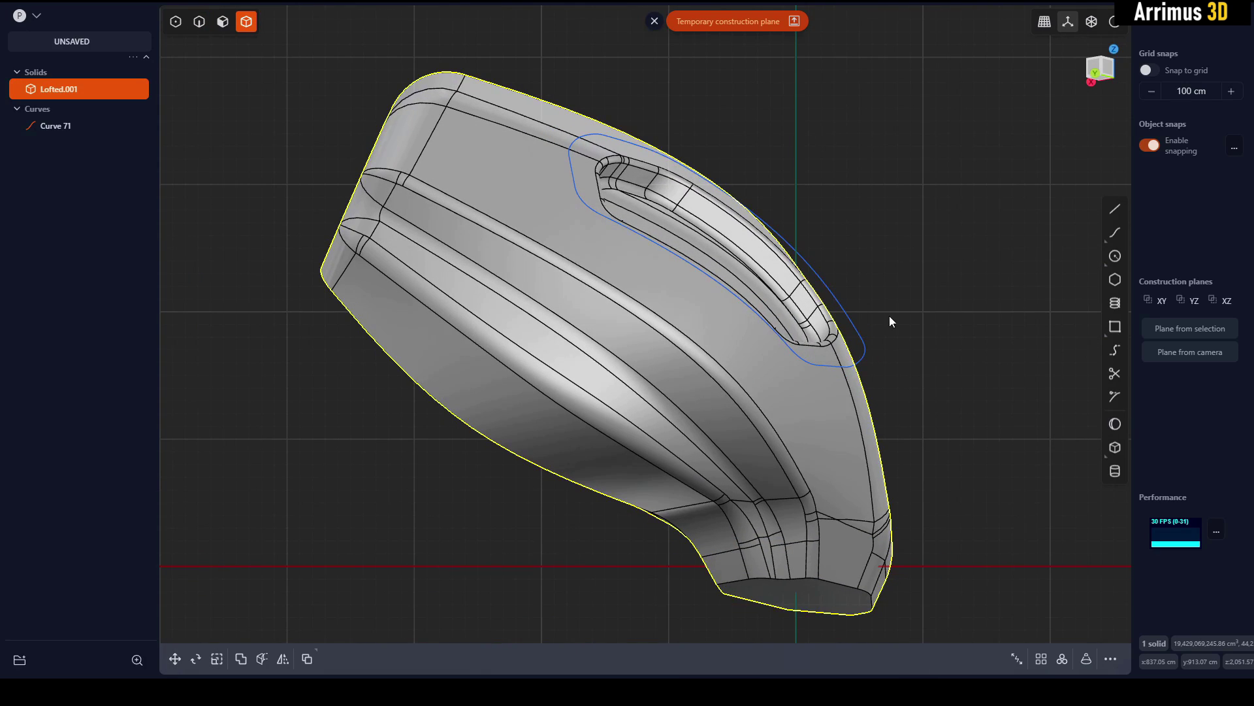
key(c)
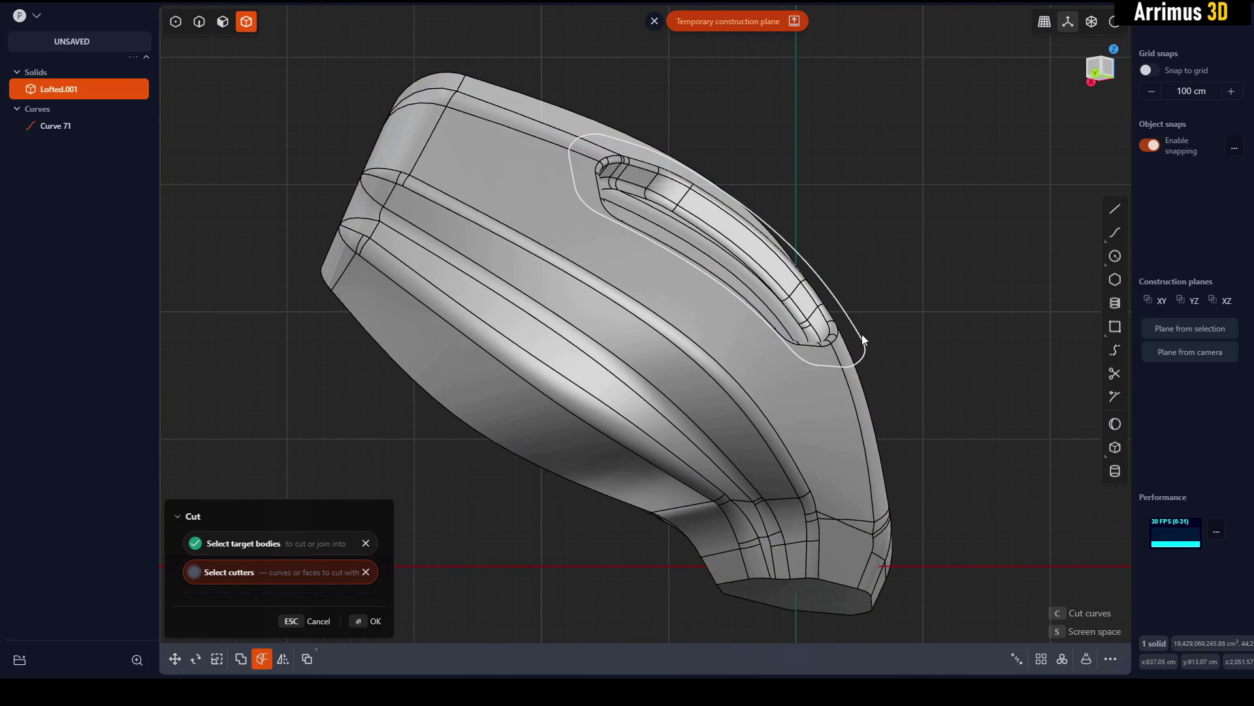
click(861, 334)
key(Return)
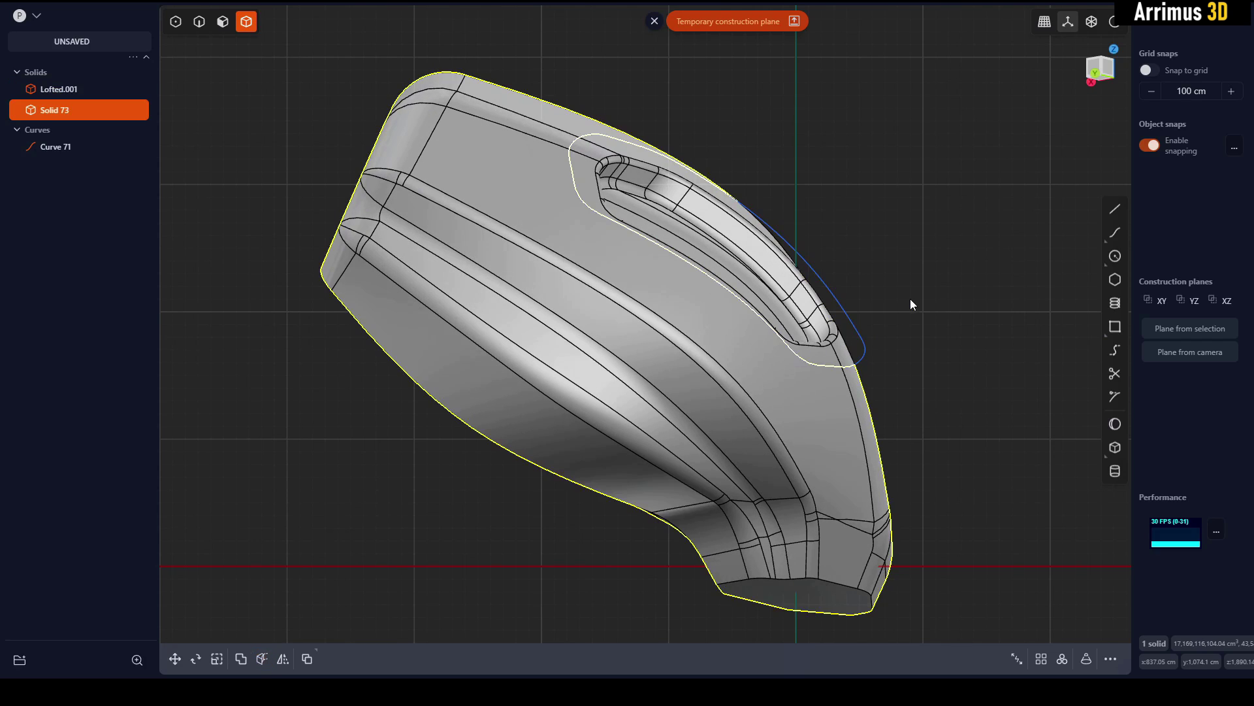
click(904, 295)
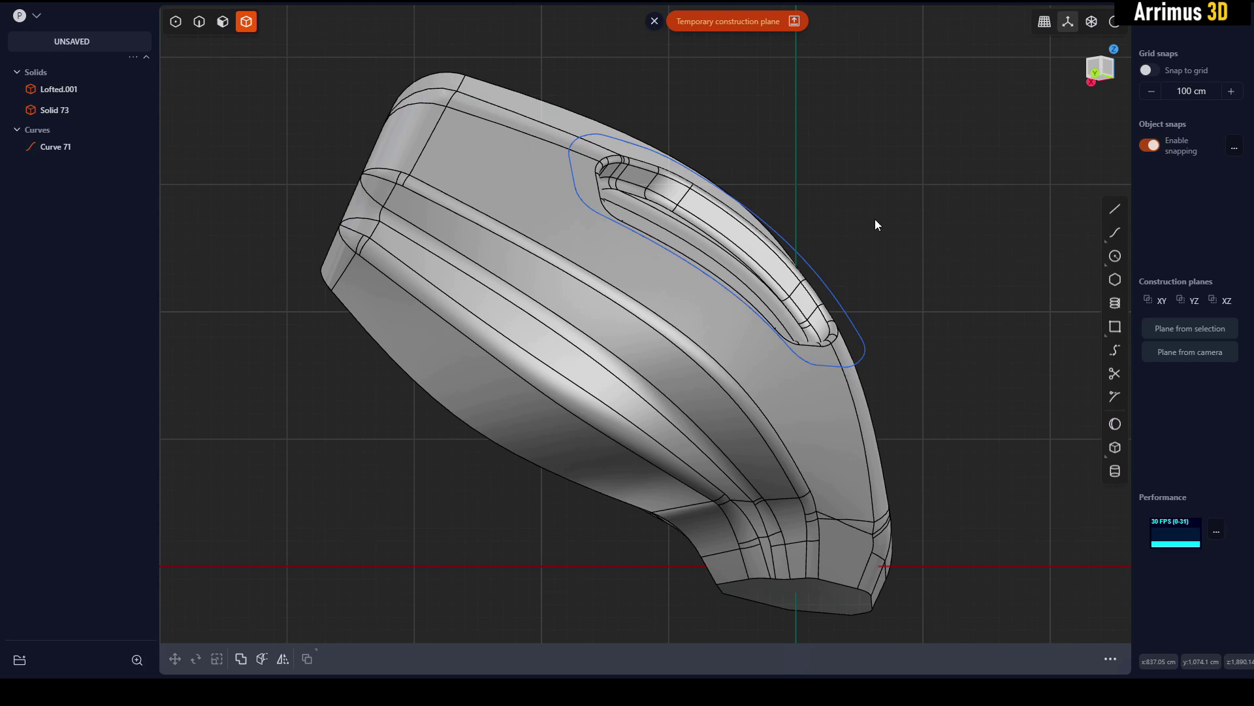
Isolate the two solids produced by the side-view cut, hiding the curve.
shift+middle_drag(631, 261, 710, 306)
middle_drag(830, 285, 678, 279)
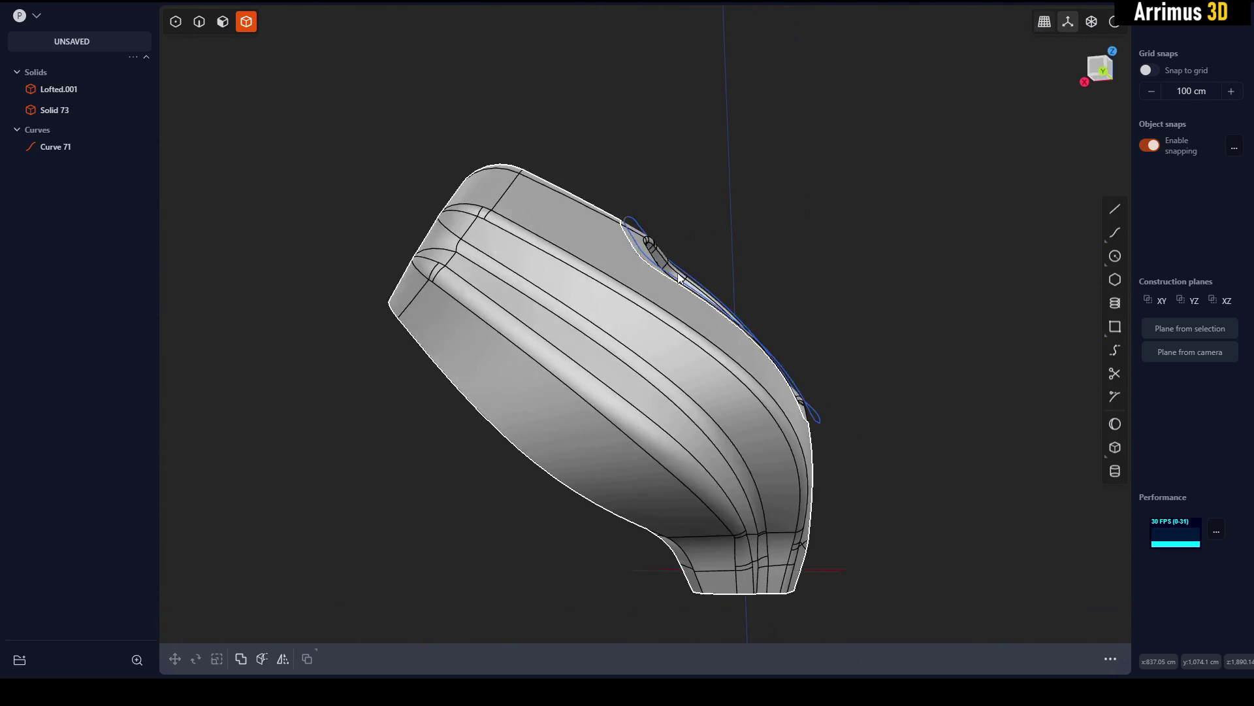
right_drag(679, 277, 775, 316)
click(775, 315)
click(687, 89)
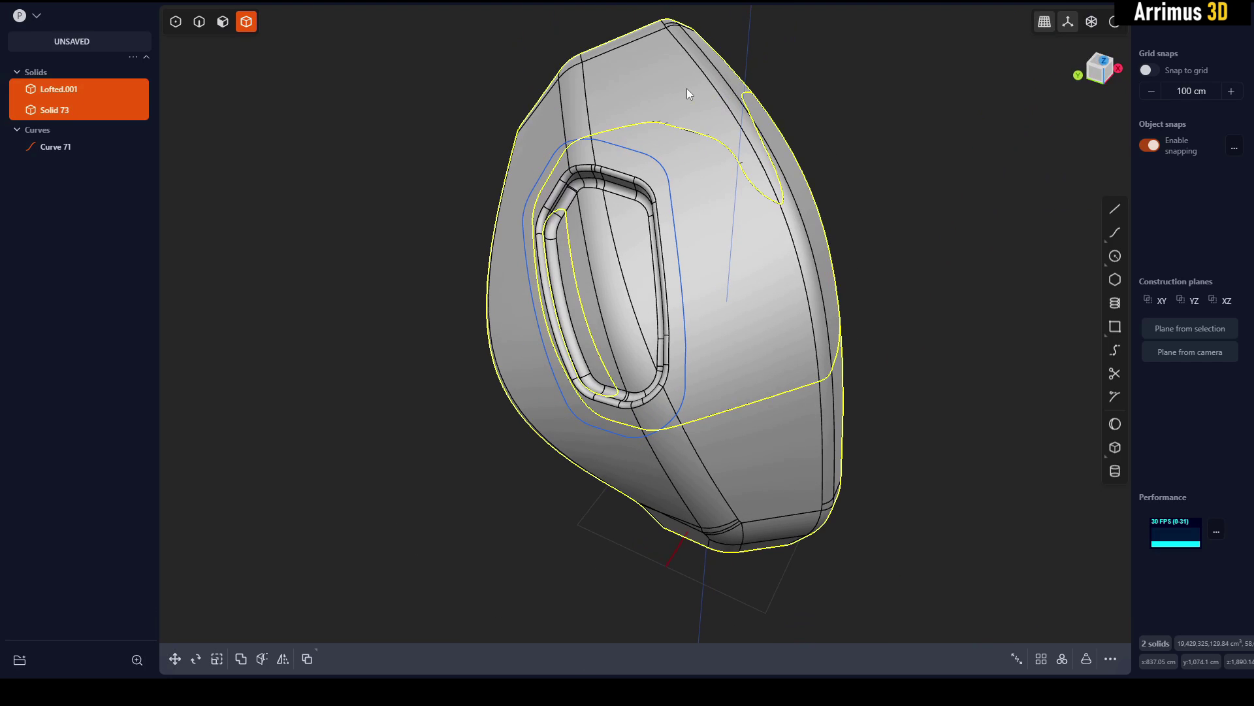
key(/)
click(887, 111)
click(734, 241)
key(m)
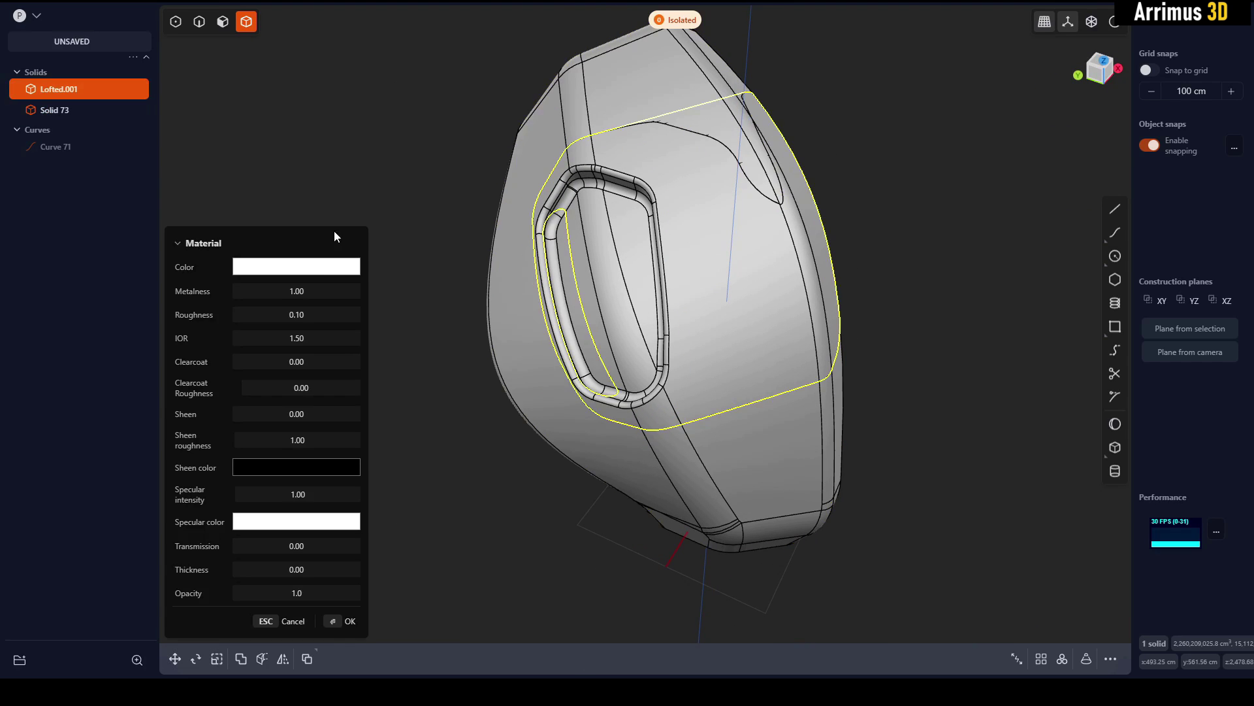
click(320, 268)
click(421, 178)
key(Escape)
click(949, 238)
right_drag(703, 260, 680, 284)
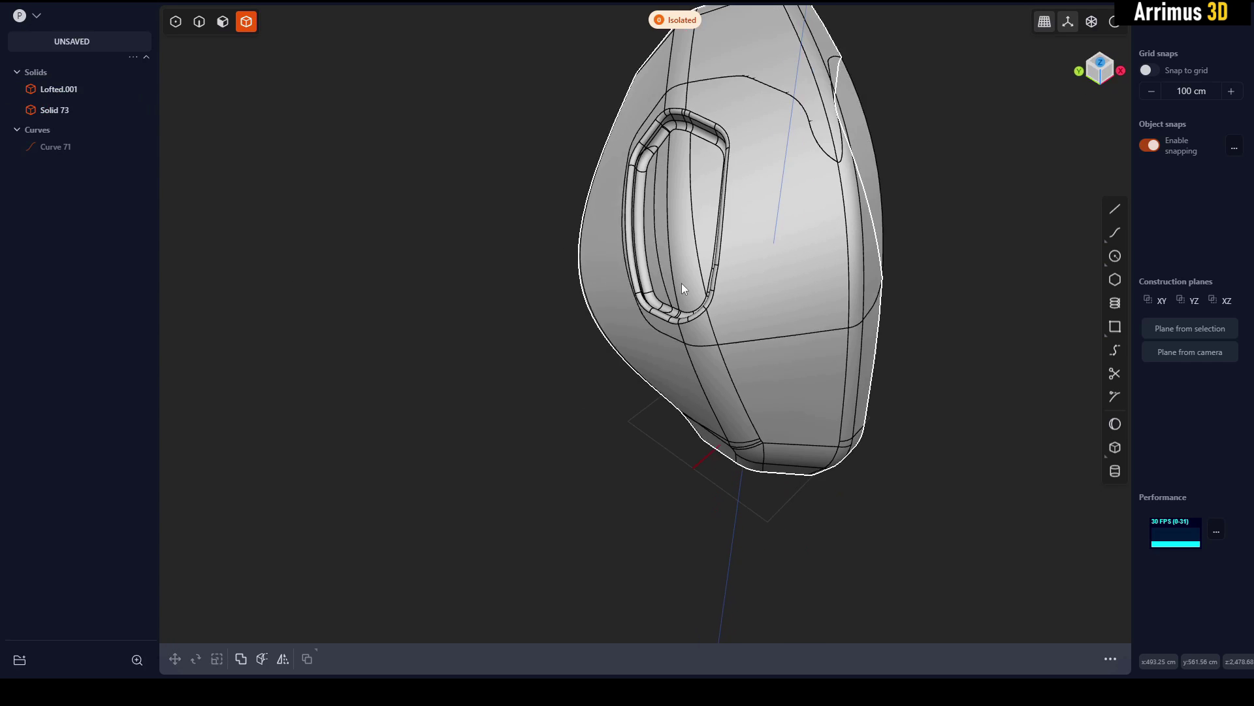
Give the cut-out solid from the side-view cut a grey material color.
click(806, 230)
key(m)
click(287, 266)
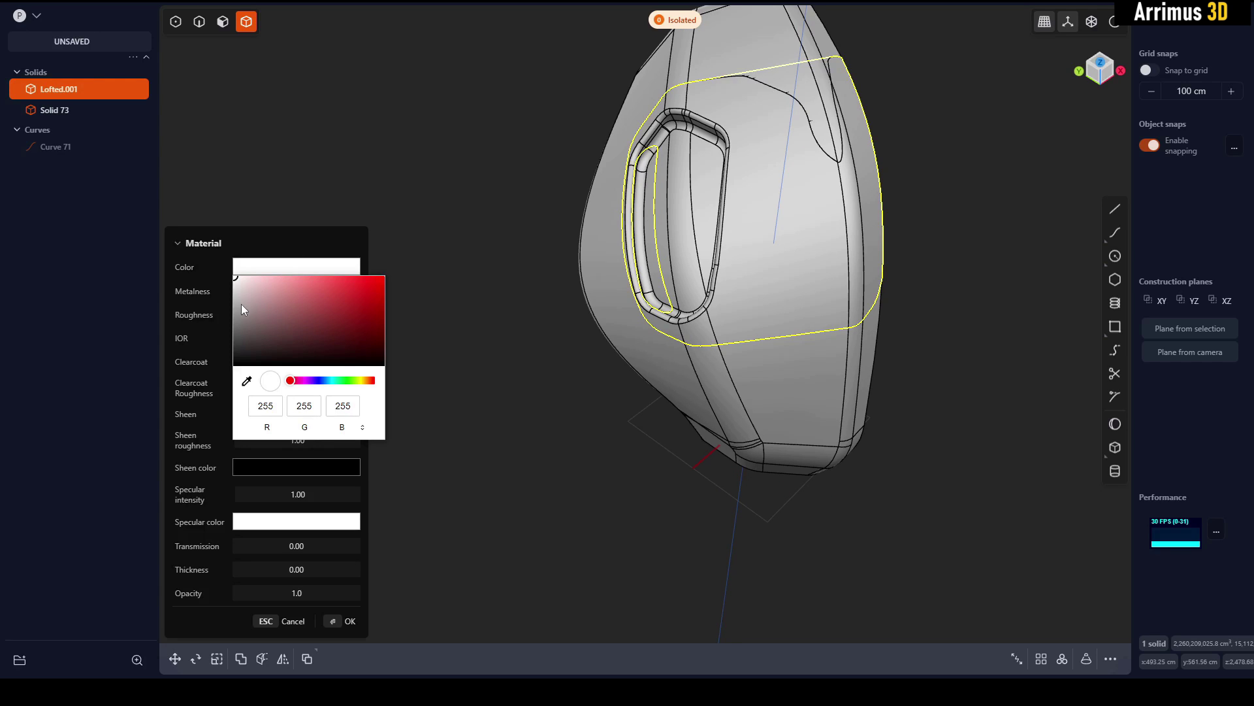
click(237, 303)
click(373, 183)
key(Return)
click(373, 183)
Examine the grey cut-out region from several angles and show the cutting curve again.
right_drag(373, 183, 631, 301)
scroll(629, 296, up, 3)
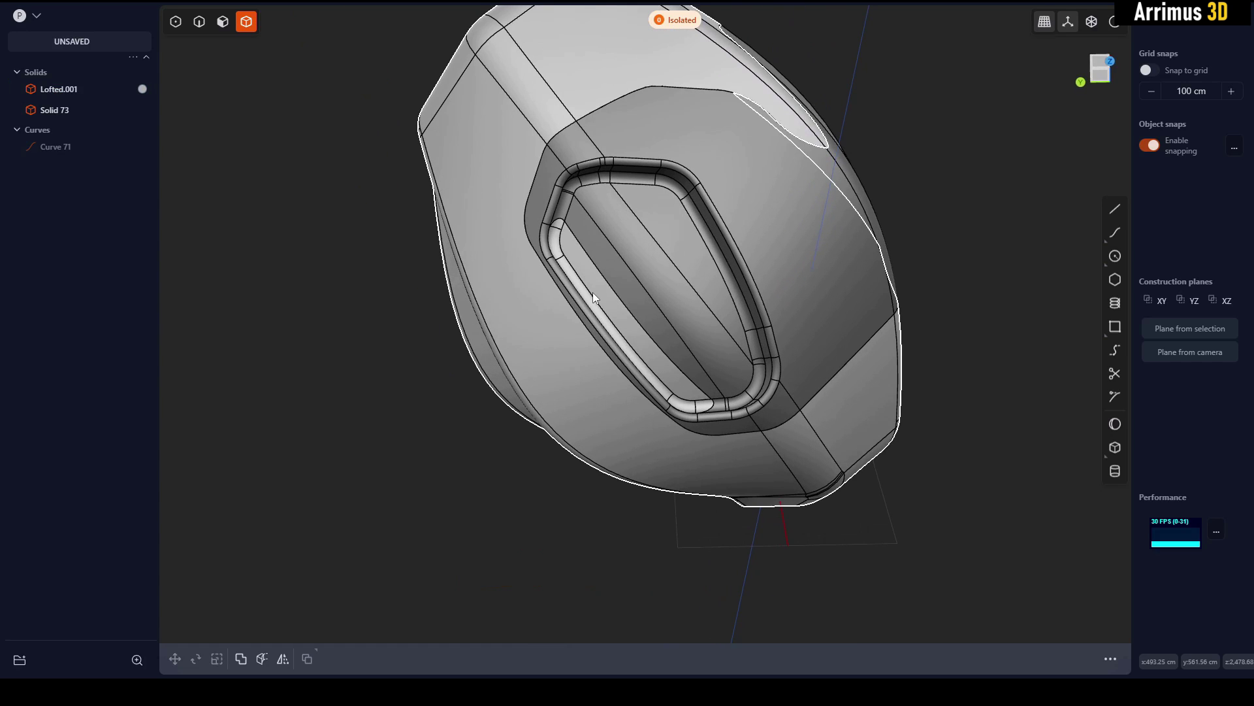
click(524, 328)
right_drag(629, 373, 954, 219)
click(953, 218)
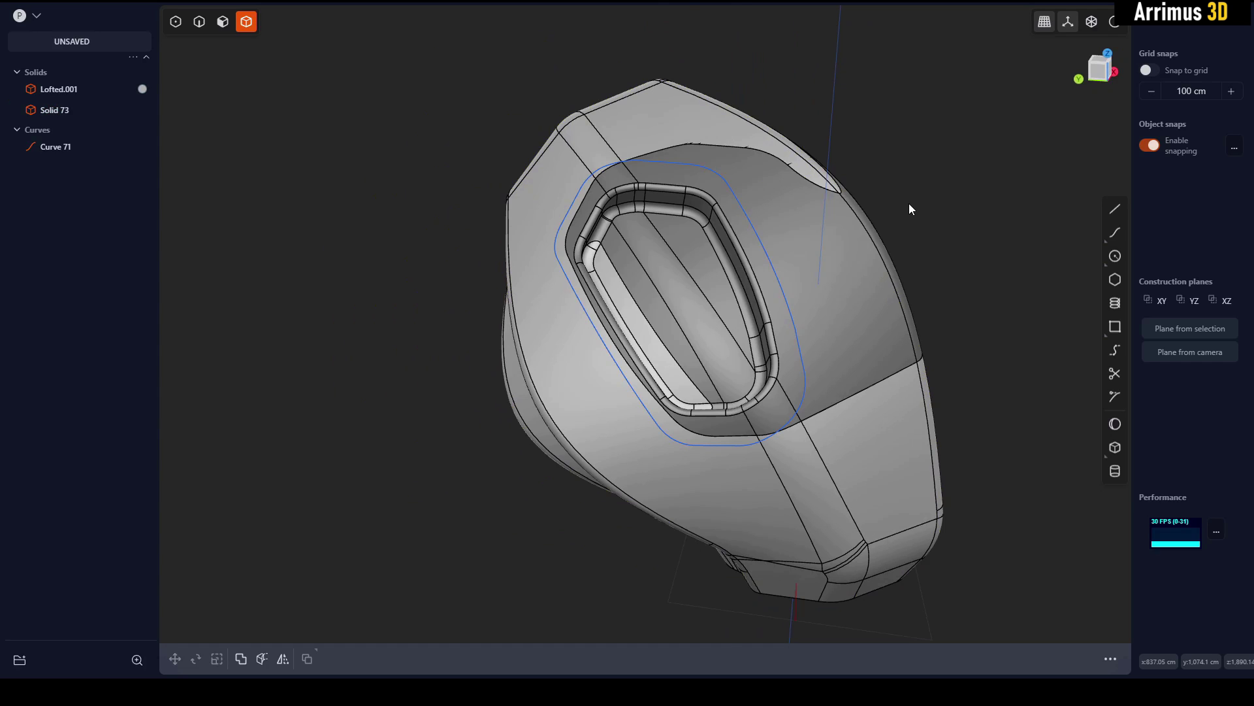
middle_drag(945, 233, 908, 265)
Undo the grey coloring, the isolation and the side-view cut, back to the single uncut lofted body.
key(ctrl+z)
key(ctrl+z)
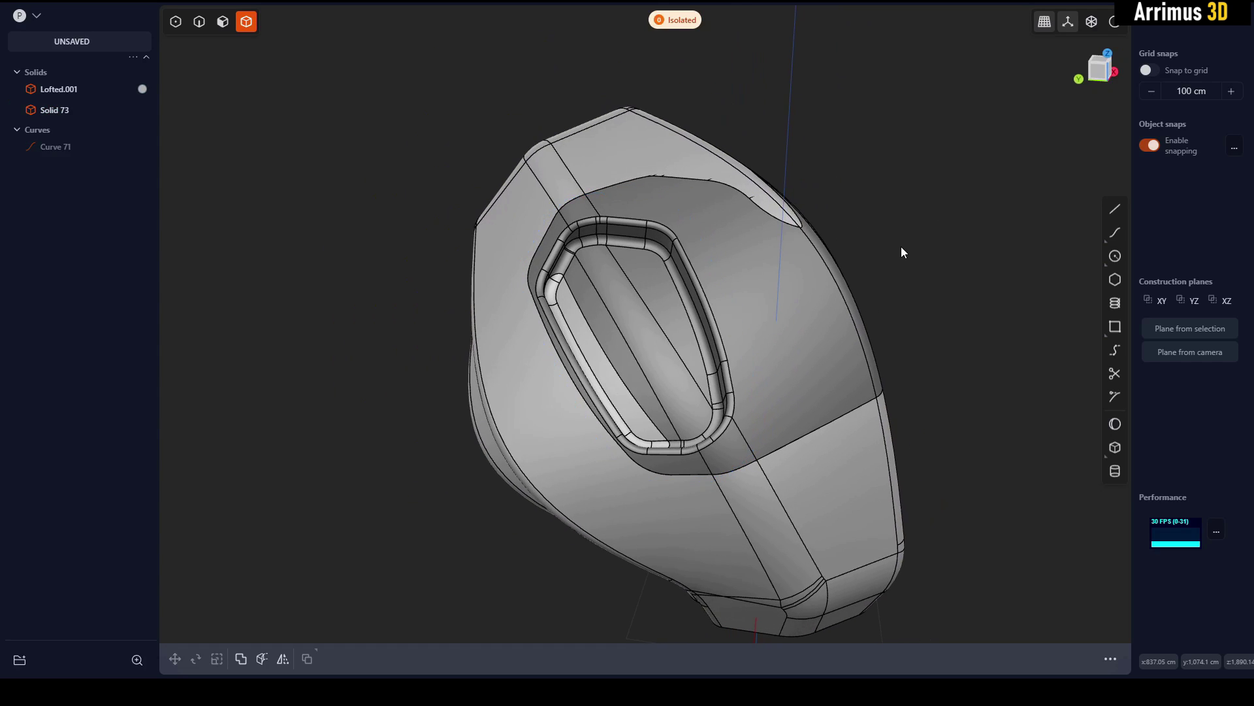
key(ctrl+z)
key(ctrl+z)
key(ctrl+z)
key(ctrl+z)
key(ctrl+z)
key(ctrl+z)
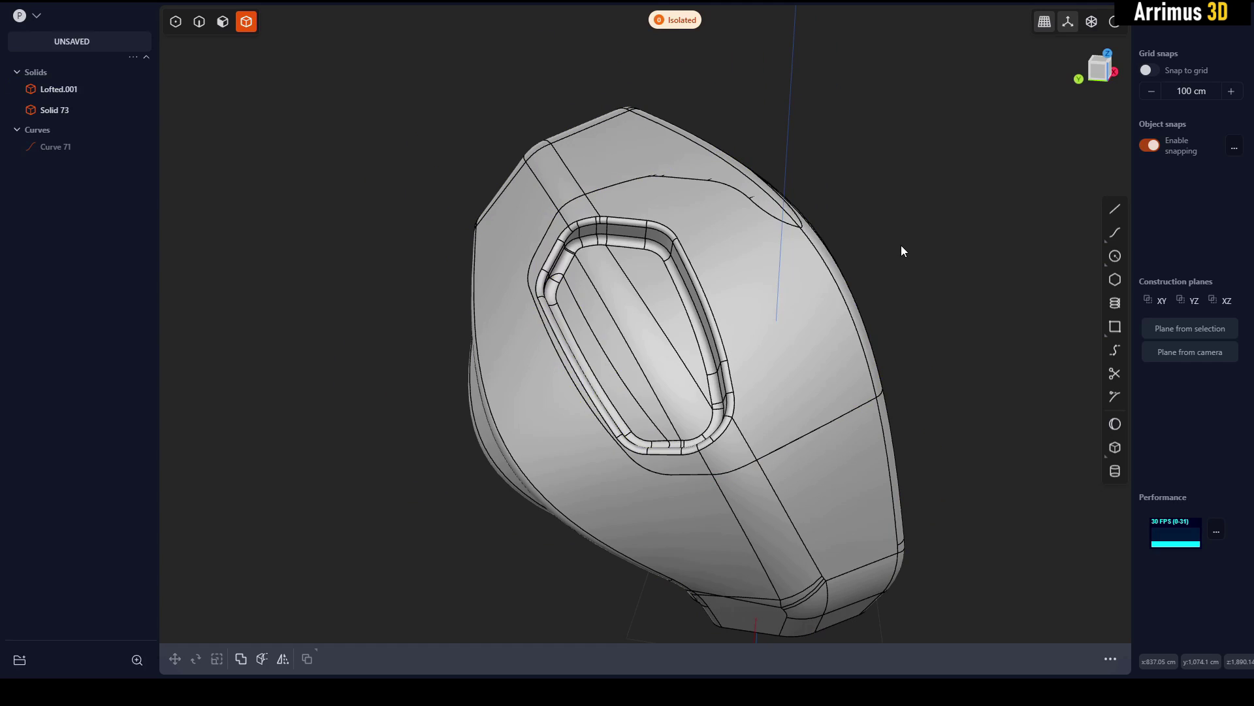
key(ctrl+z)
key(ctrl+z)
key(ctrl+z)
key(ctrl+z)
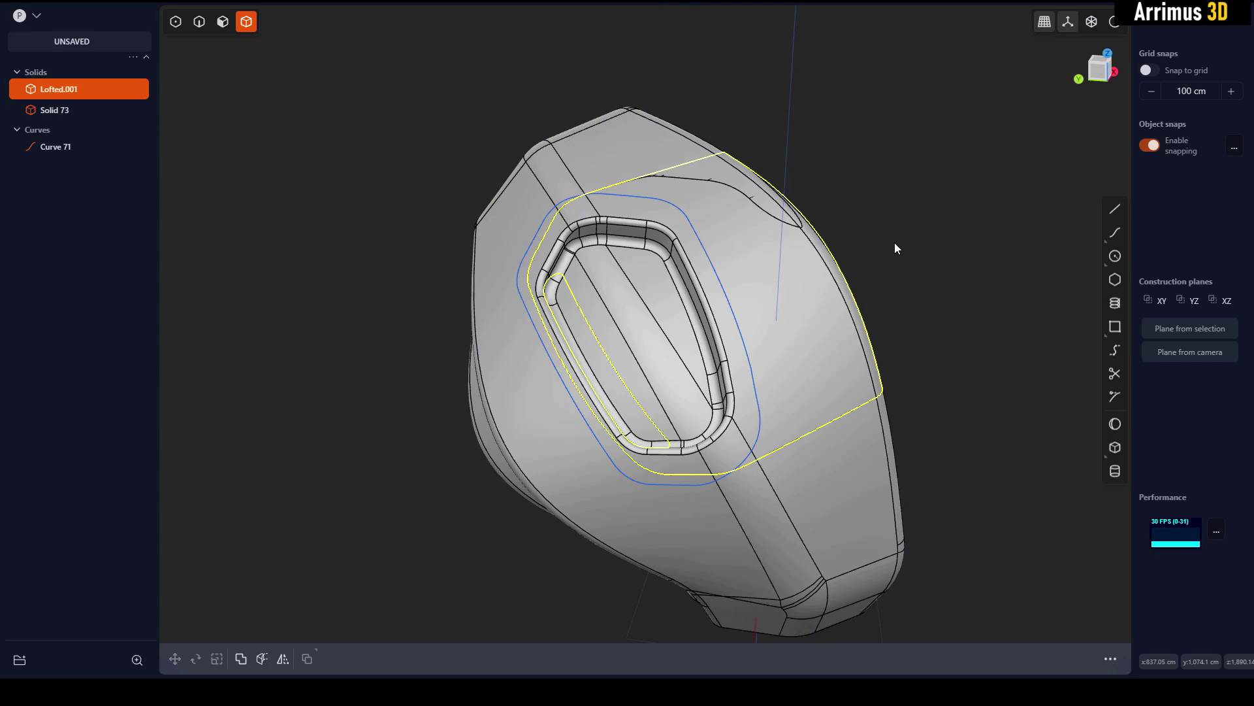
key(ctrl+z)
key(ctrl+z)
key(ctrl+z)
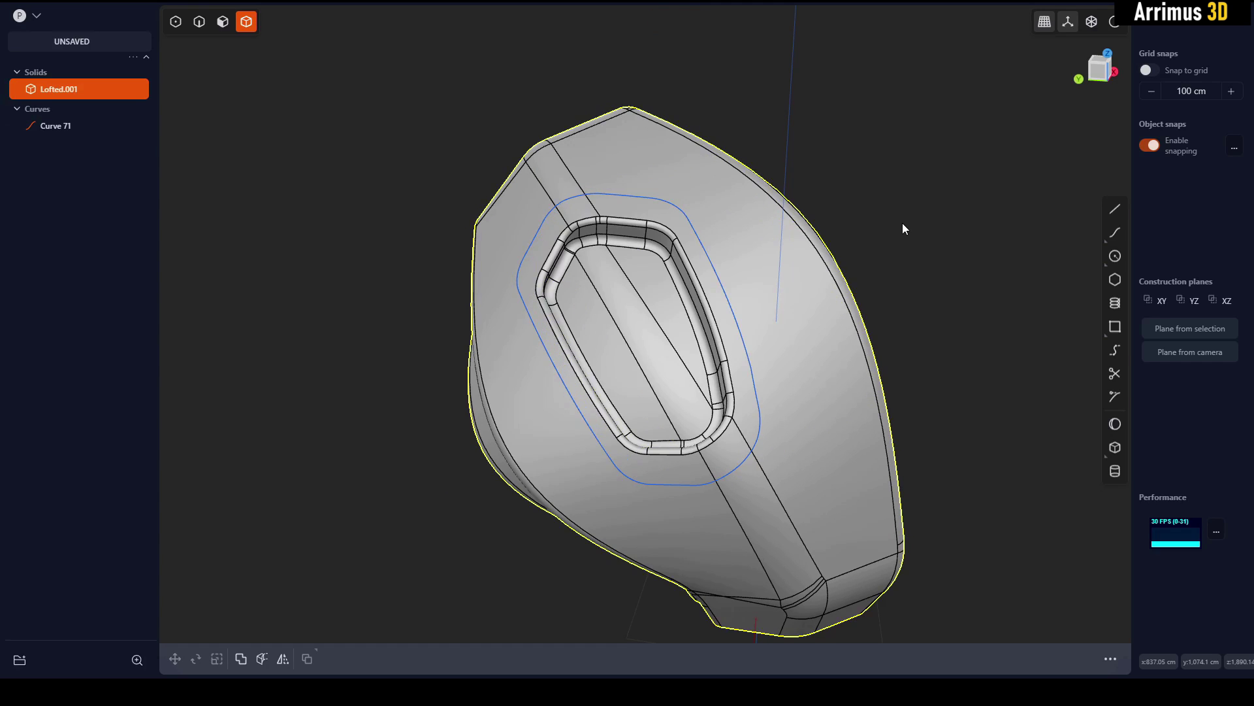
Cut the lofted body with the enlarged rim curve, projecting the cut along a low angled view of the body.
middle_drag(772, 260, 844, 277)
right_drag(844, 283, 751, 275)
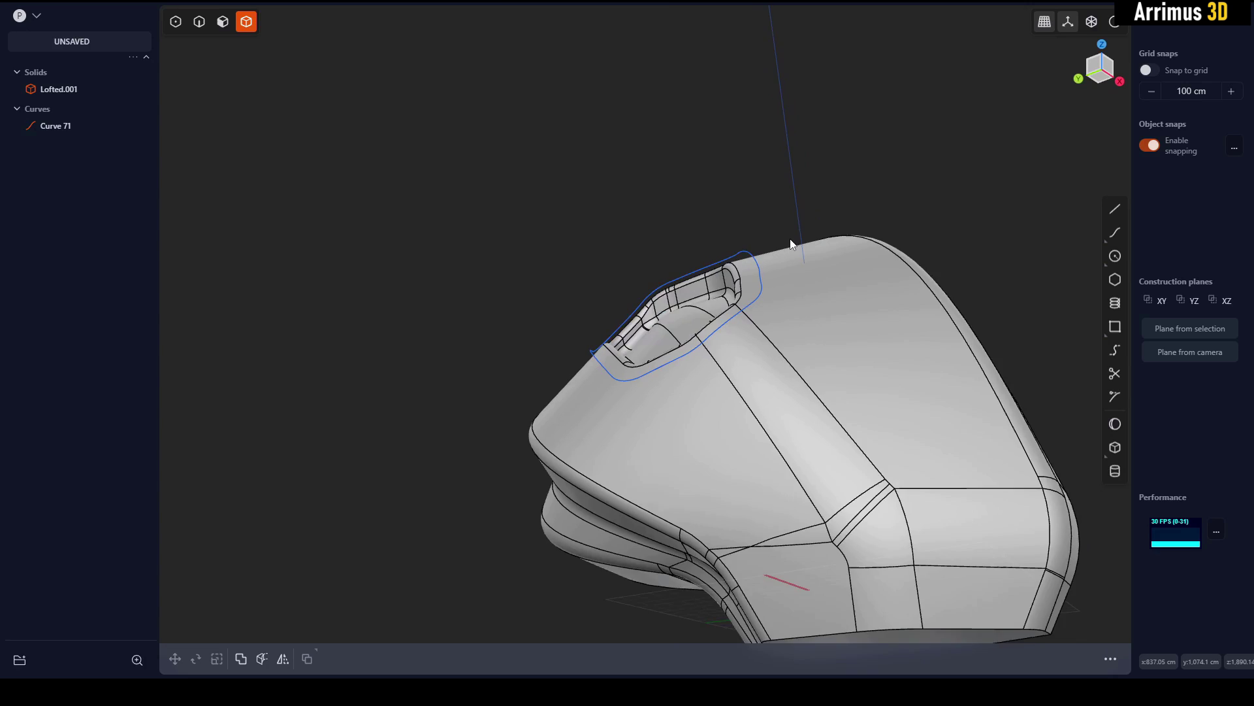
key(space)
scroll(726, 301, up, 2)
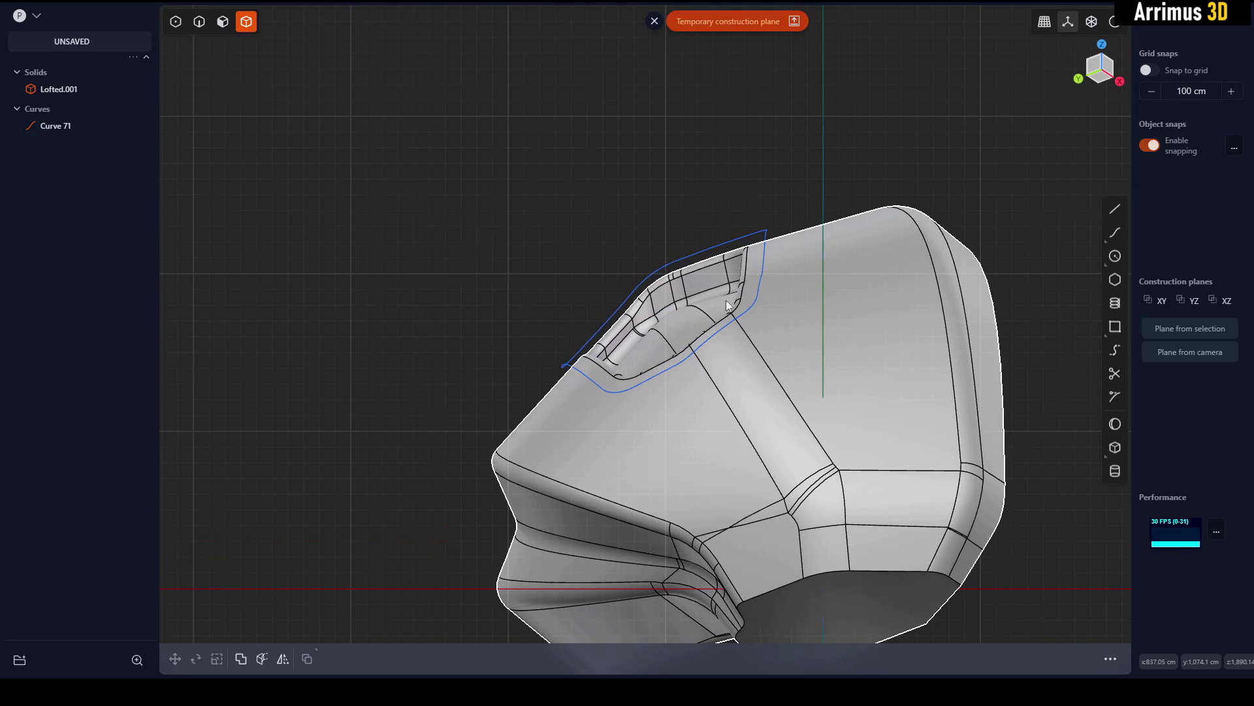
click(805, 305)
key(alt+x)
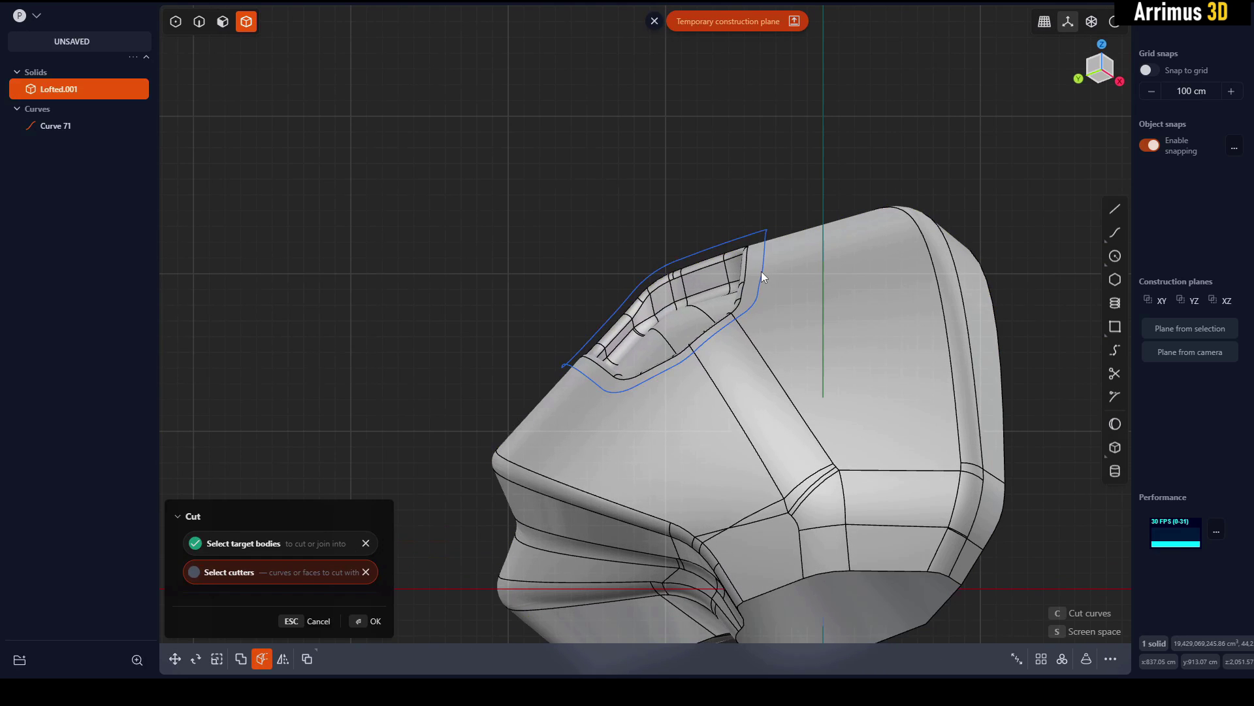
click(761, 272)
key(Return)
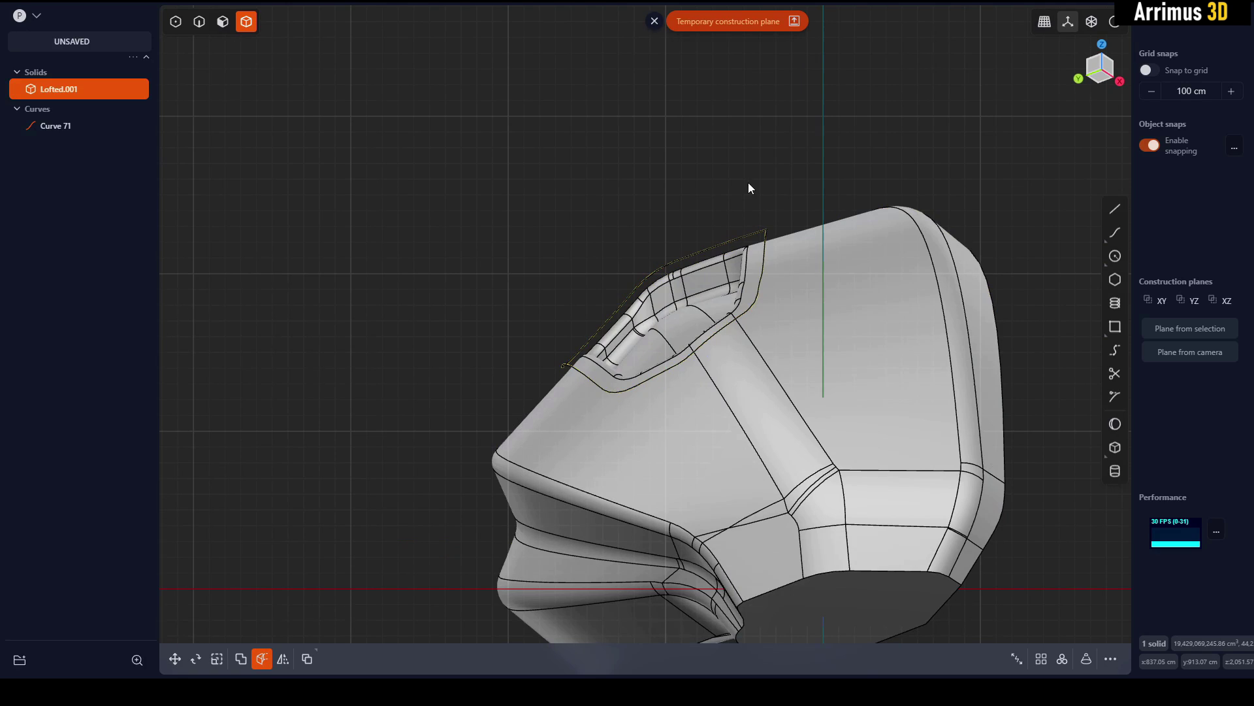
Isolate the two solids produced by the angled-view cut, hiding the rim curve.
middle_drag(735, 178, 739, 296)
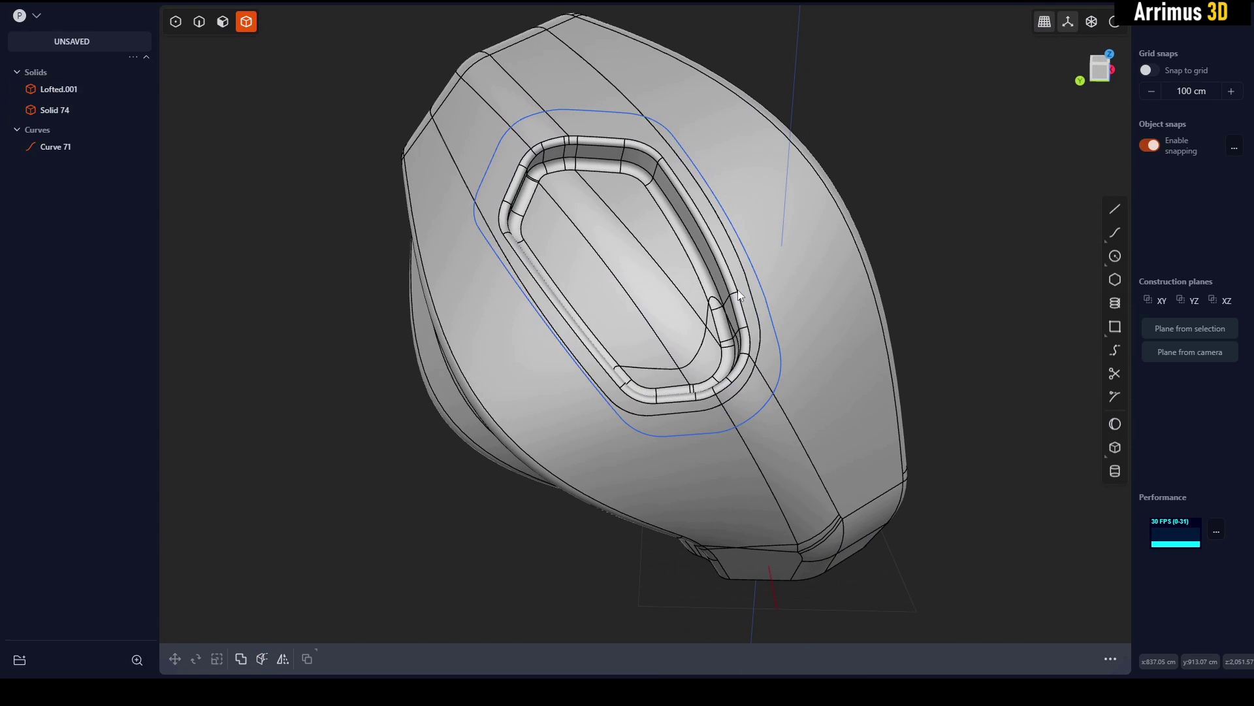
click(738, 290)
shift+click(797, 259)
key(slash)
key(Escape)
shift+middle_drag(721, 207, 746, 238)
Give the solid containing the recess a grey material color.
click(627, 203)
key(m)
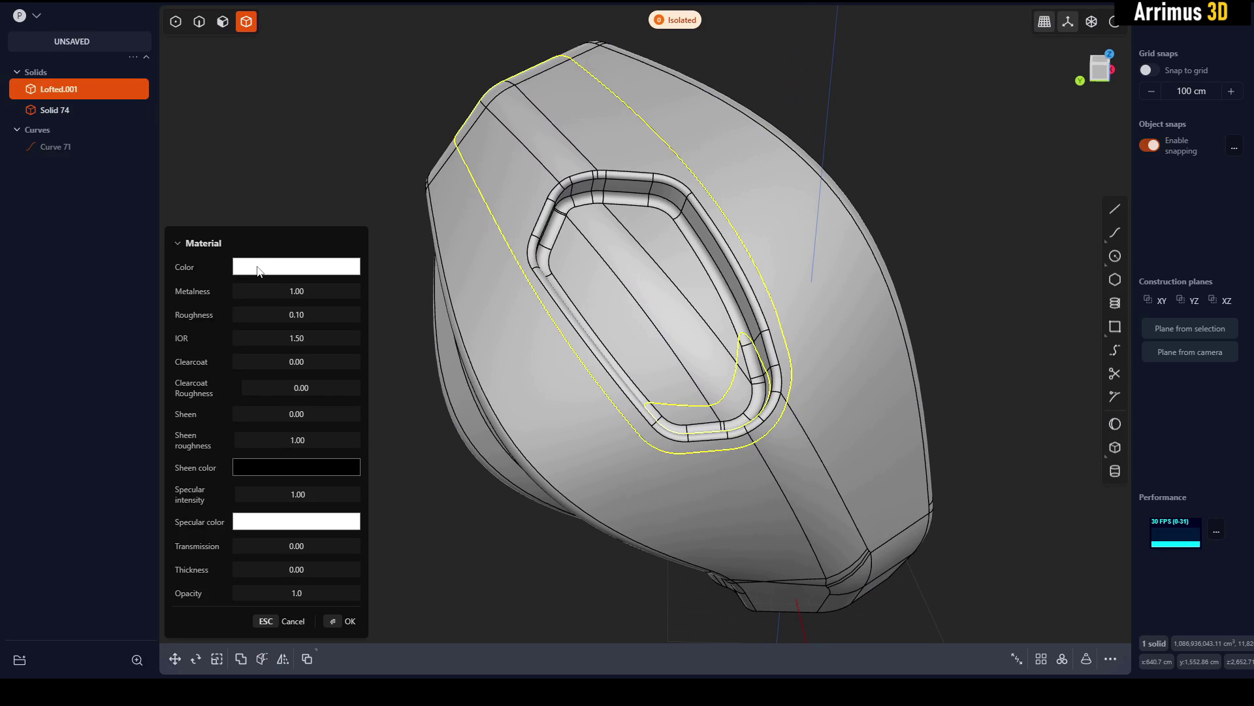
click(257, 267)
drag(236, 306, 207, 301)
key(Return)
click(256, 204)
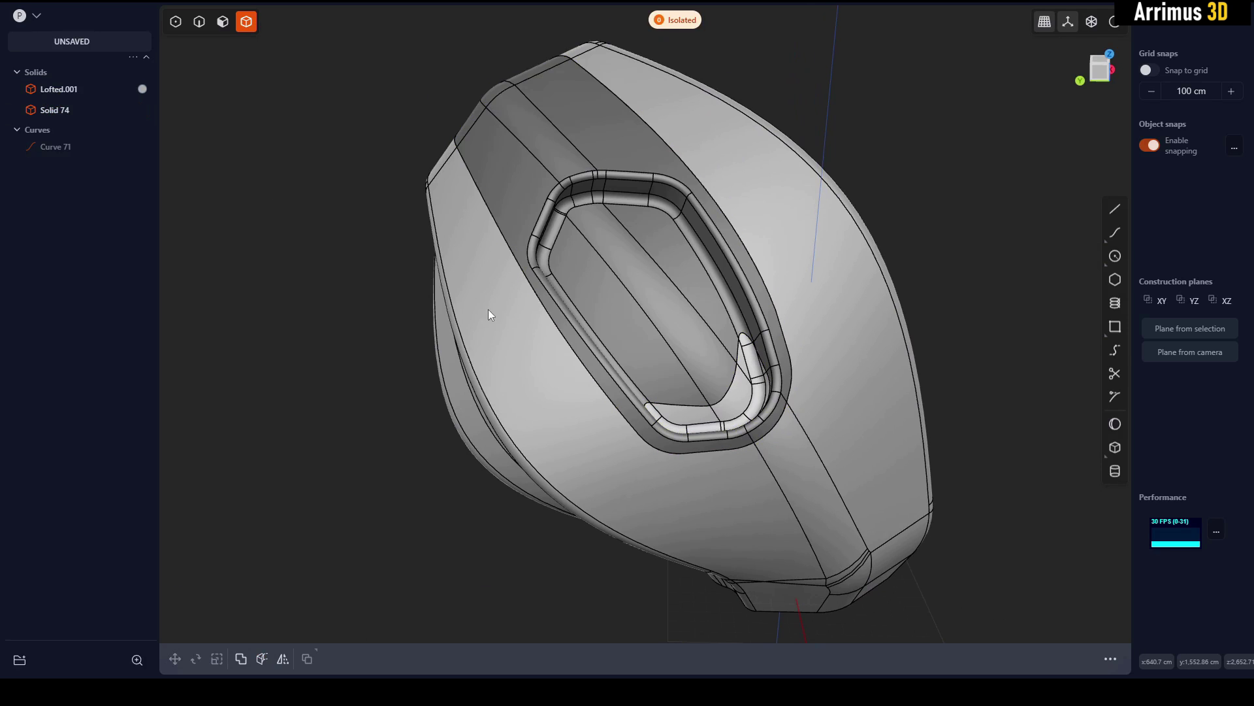
Show the cutting curve around the recess for comparison and isolate the two solids again.
middle_drag(488, 308, 943, 315)
click(742, 394)
key(/)
key(/)
key(3)
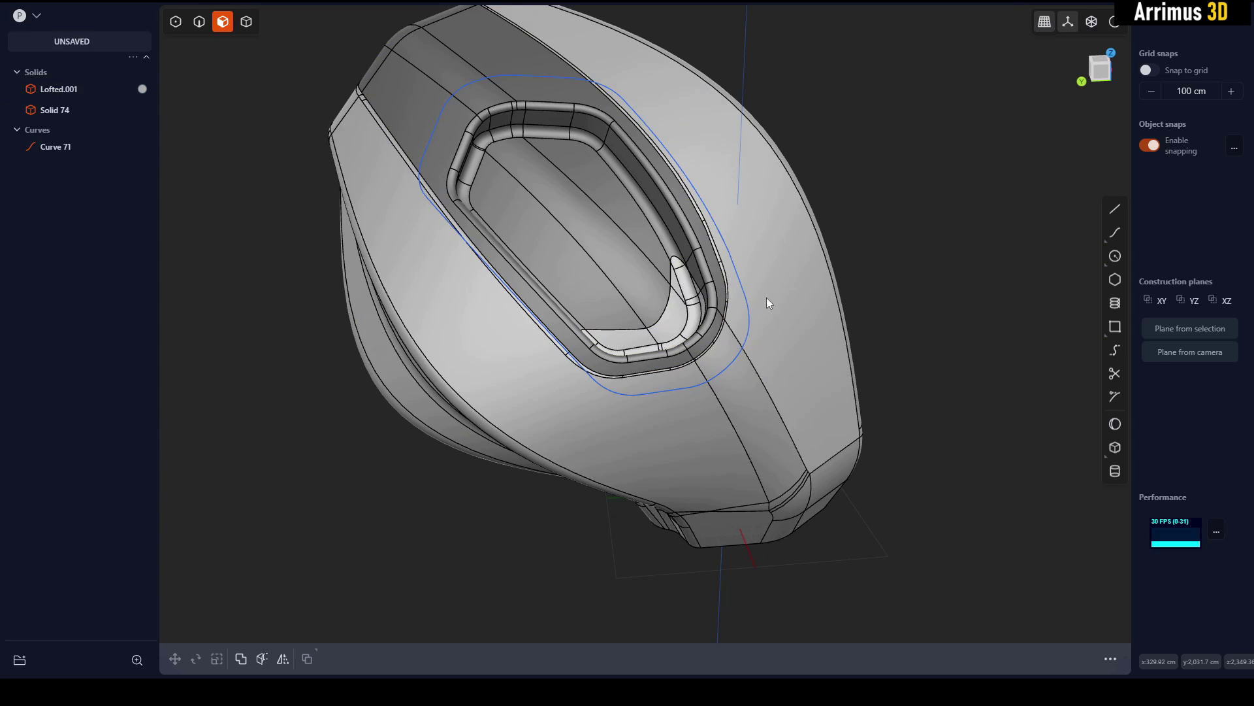
key(4)
key(ctrl+a)
key(shift+h)
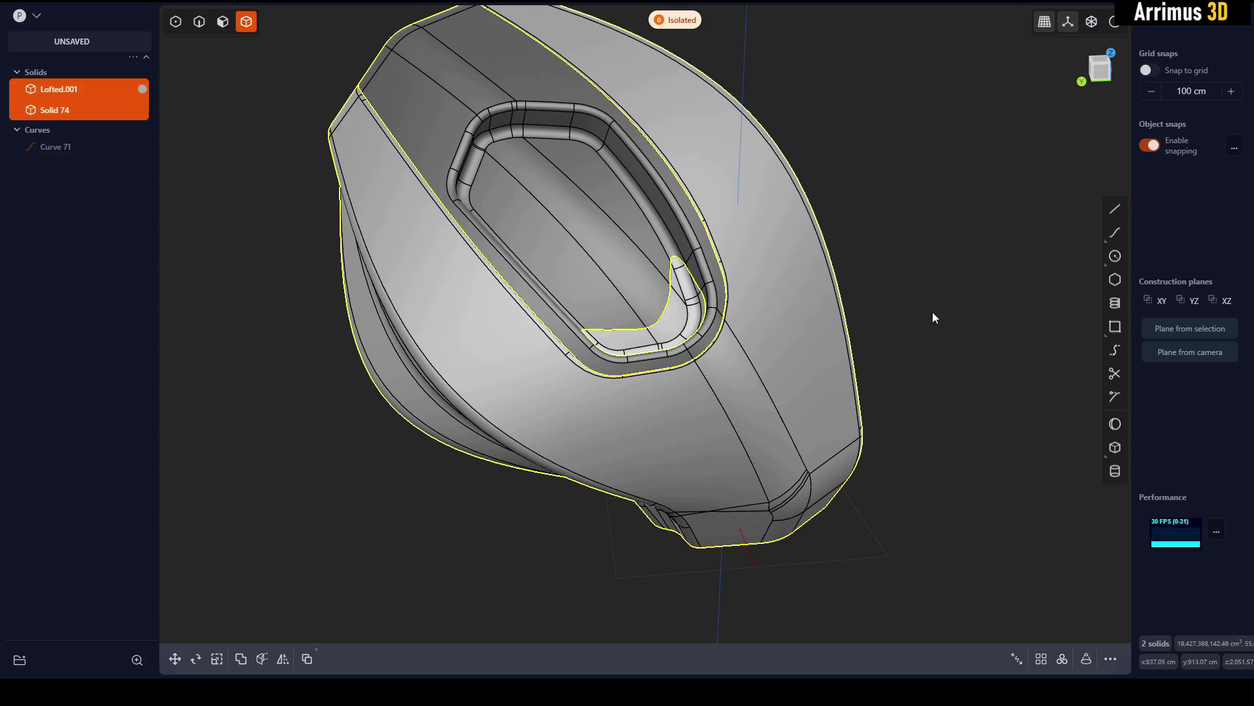
click(933, 318)
Duplicate the boundary of the three large outer faces surrounding the grey region as a separate curve.
middle_drag(933, 318, 829, 353)
key(3)
click(770, 358)
shift+click(735, 367)
shift+click(659, 388)
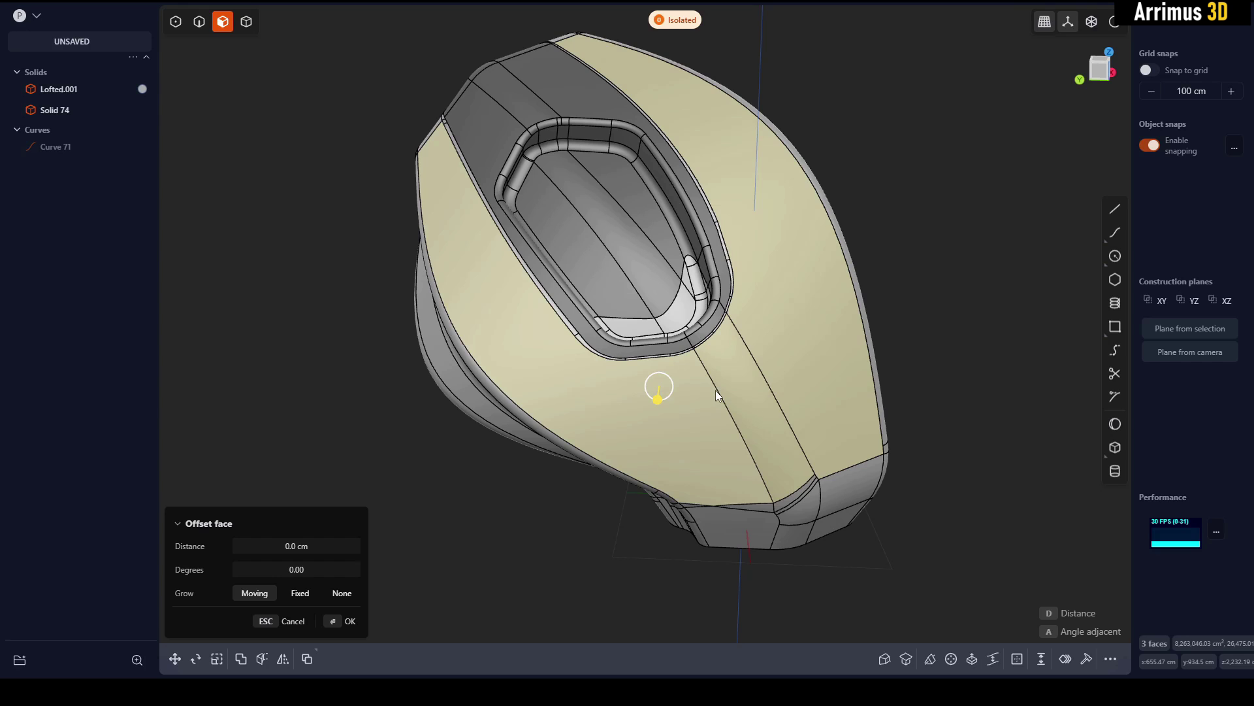
key(f)
mouse_move(767, 422)
middle_down()
mouse_move(836, 406)
mouse_move(746, 406)
mouse_move(814, 421)
mouse_move(779, 399)
mouse_move(764, 406)
middle_up()
key(shift+d)
Scale the duplicated boundary curve down to about 18,114 cm in length and move it down past the body's lower edge.
key(s)
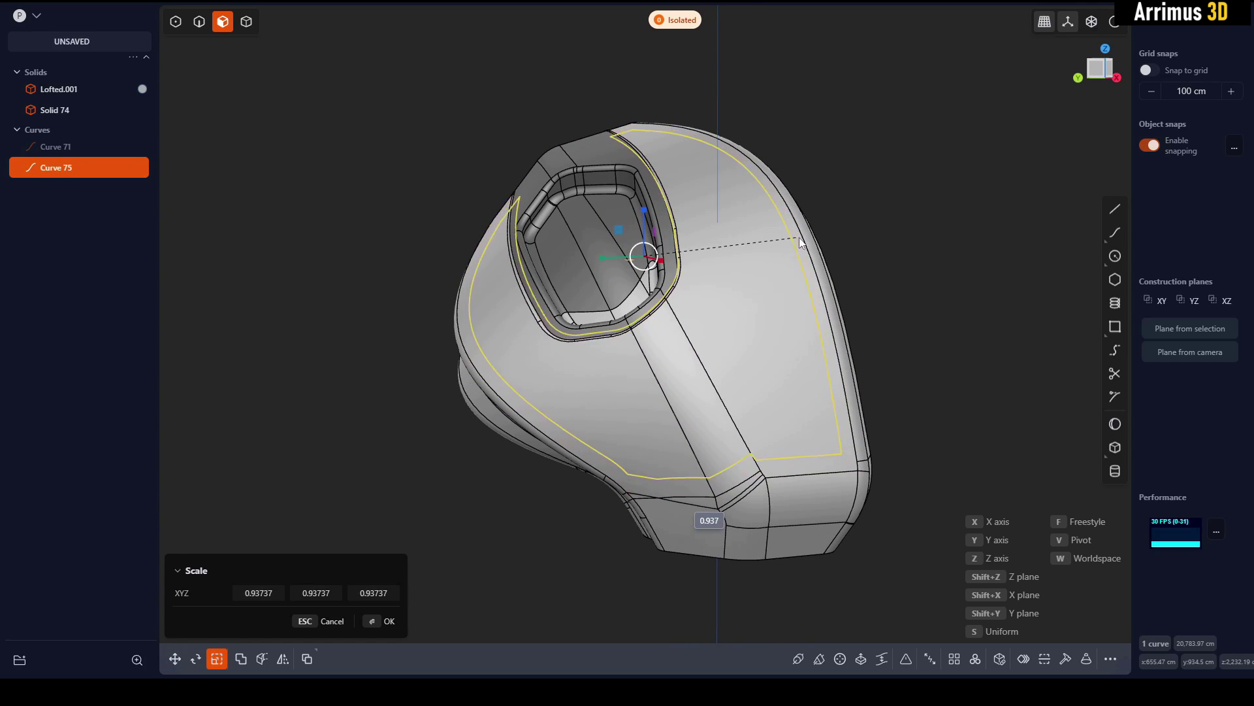
click(790, 249)
click(785, 262)
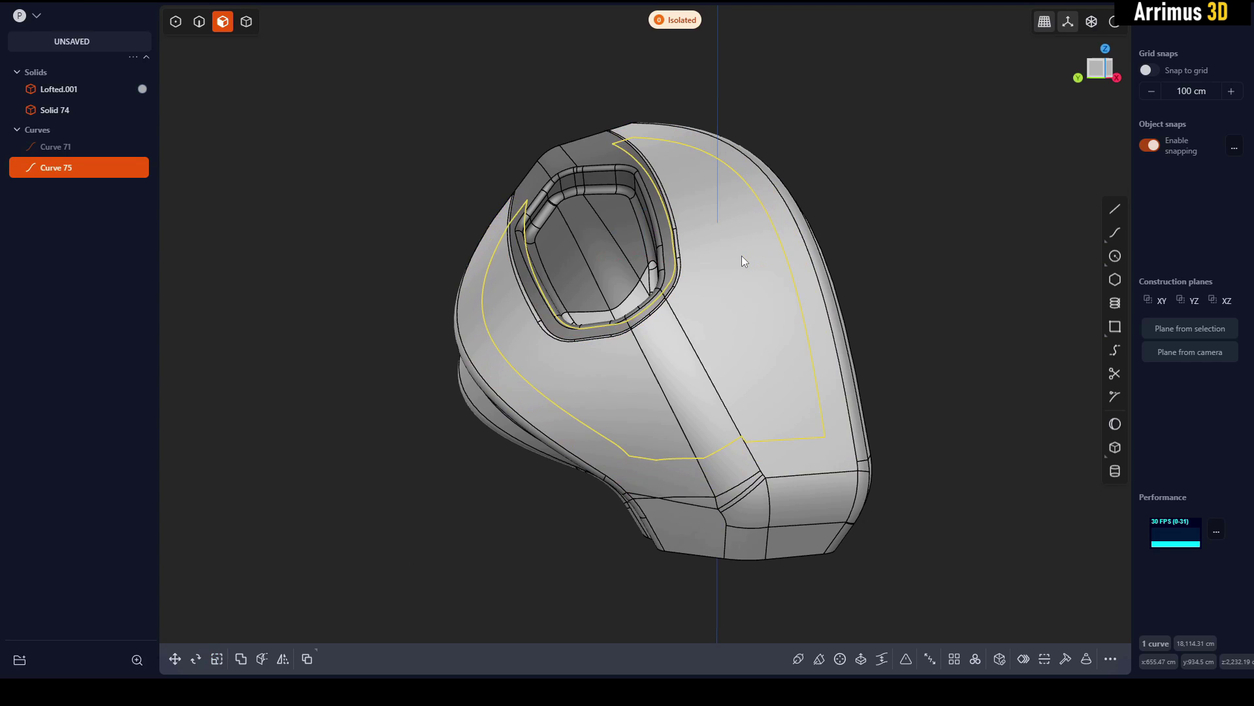
key(g)
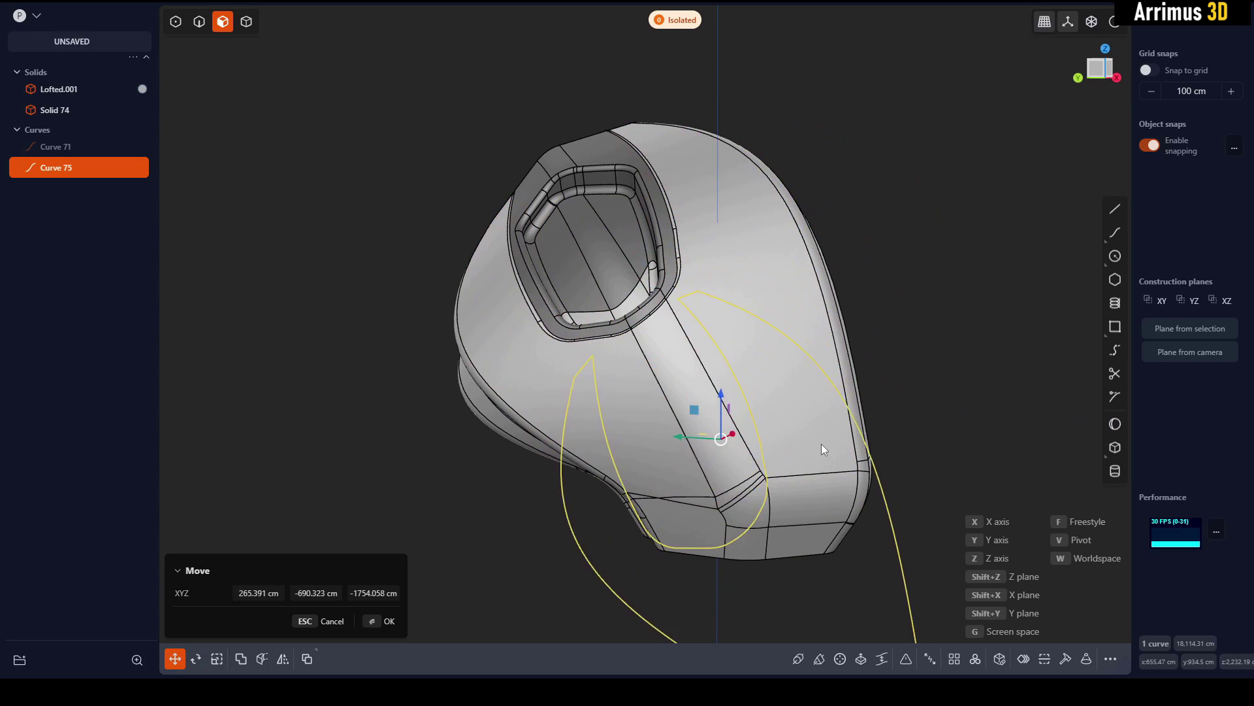
click(848, 466)
click(970, 418)
Cut the outer body with the moved boundary curve, projecting the cut along the current view direction.
middle_drag(954, 413, 878, 336)
key(KP_5)
key(4)
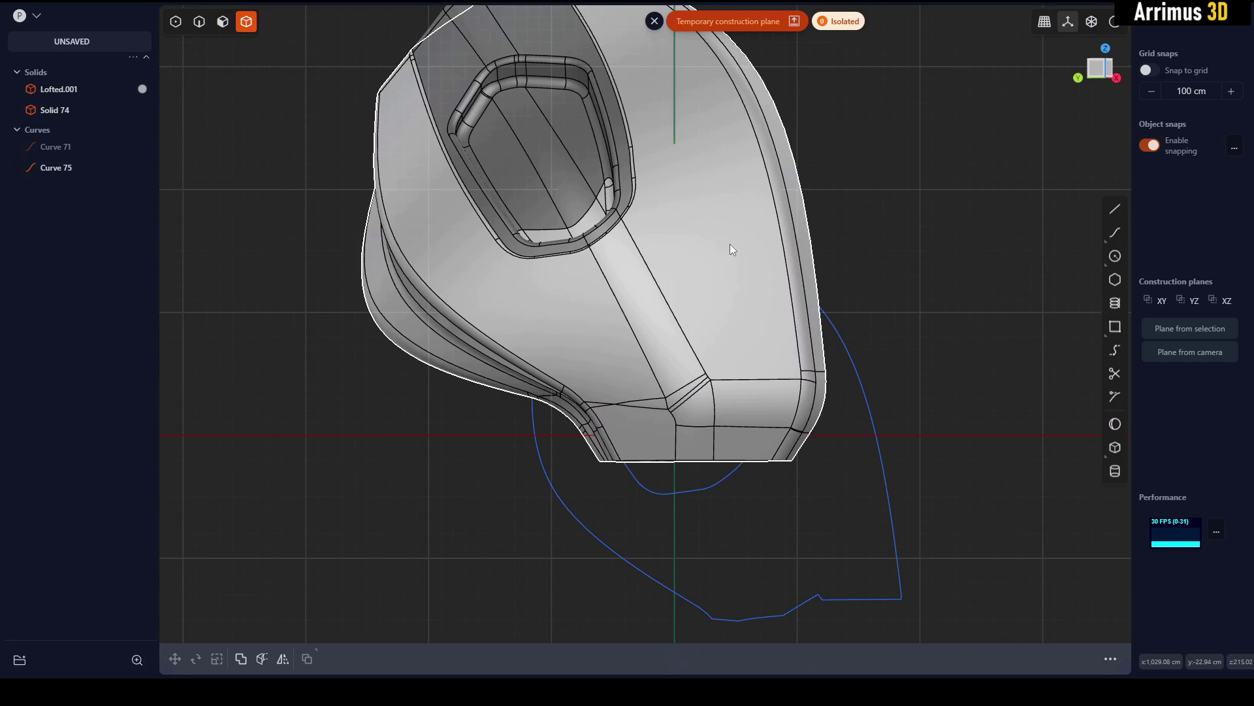
click(731, 245)
key(c)
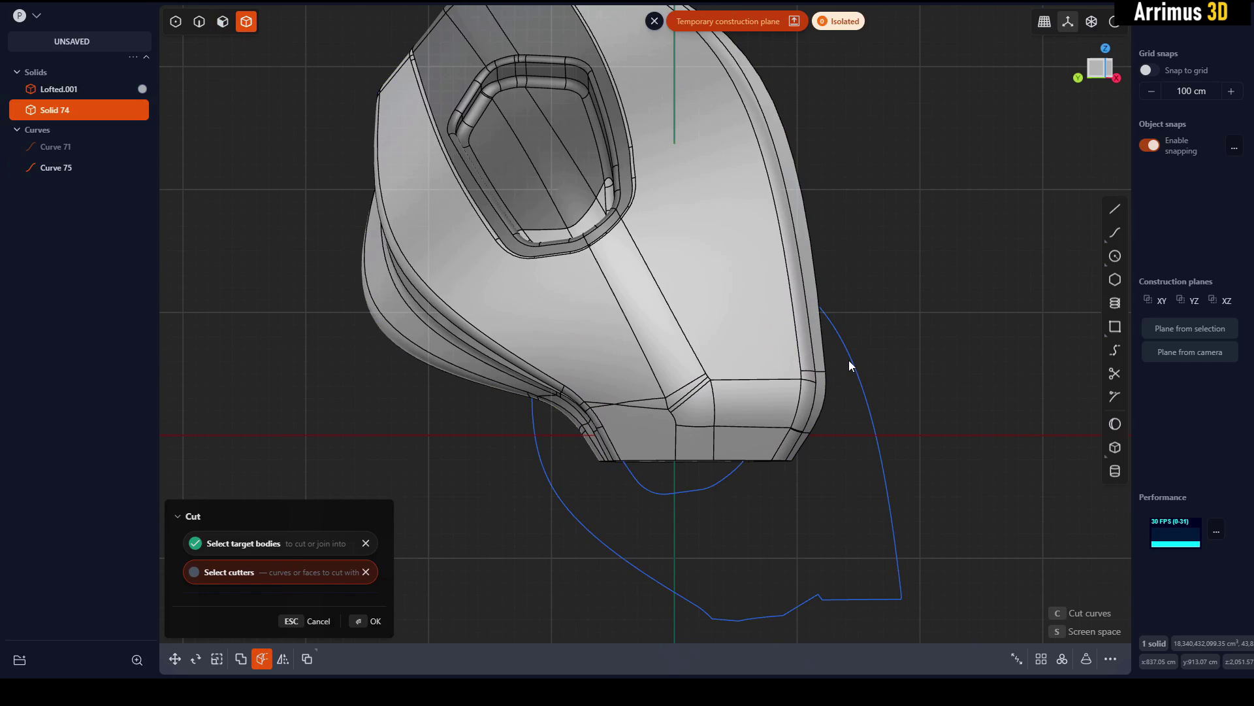
click(849, 360)
key(Return)
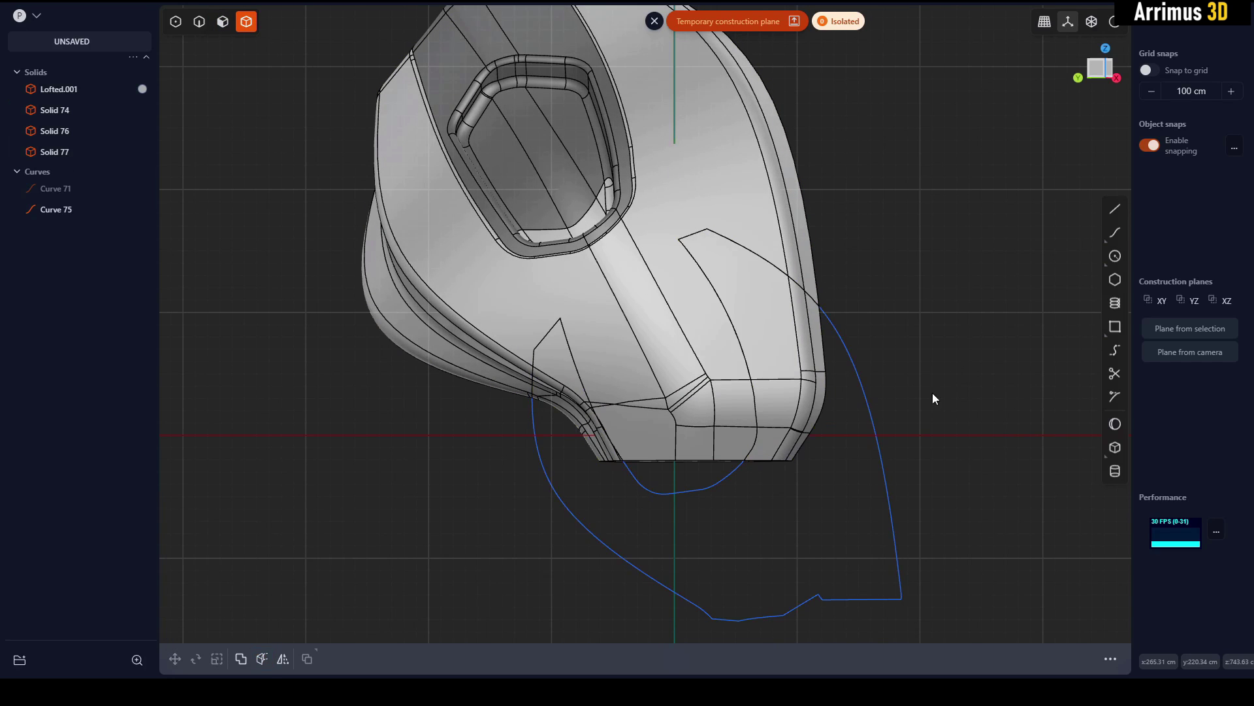
Delete the boundary curve used for cutting the outer body.
key(2)
click(876, 405)
key(Delete)
Give the two newly cut lower corner solids a dark red material color.
key(4)
click(655, 362)
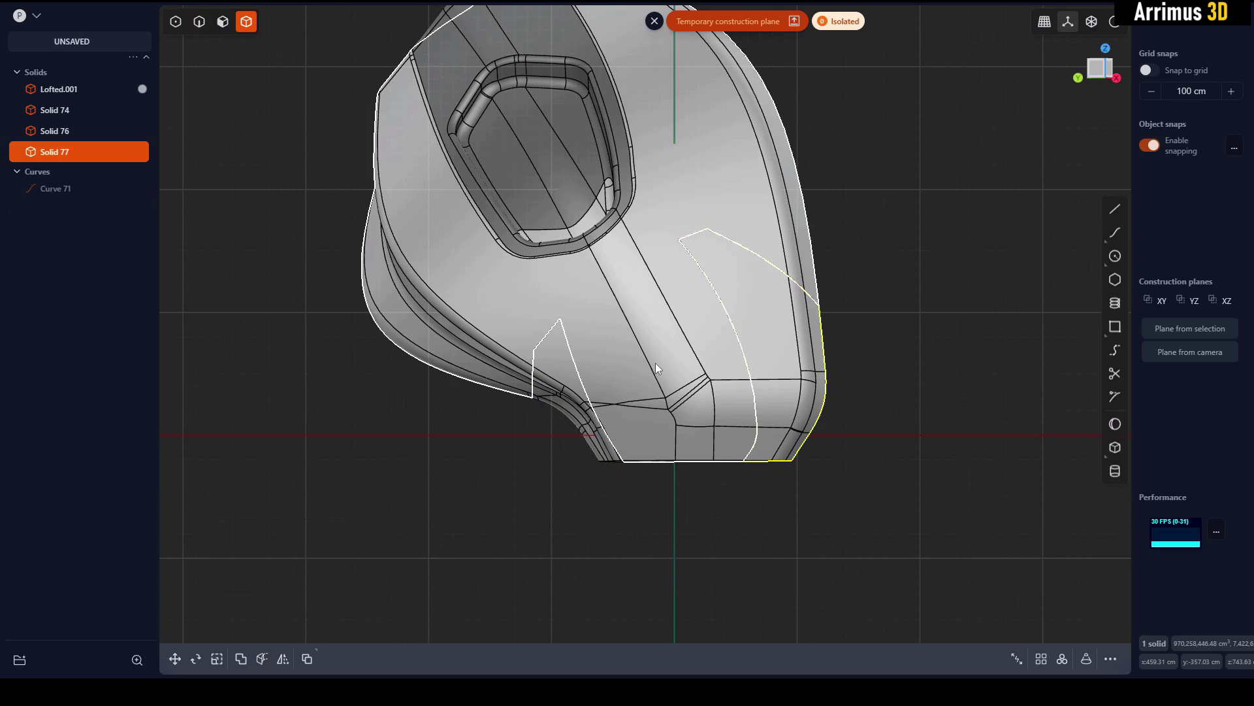
shift+click(560, 393)
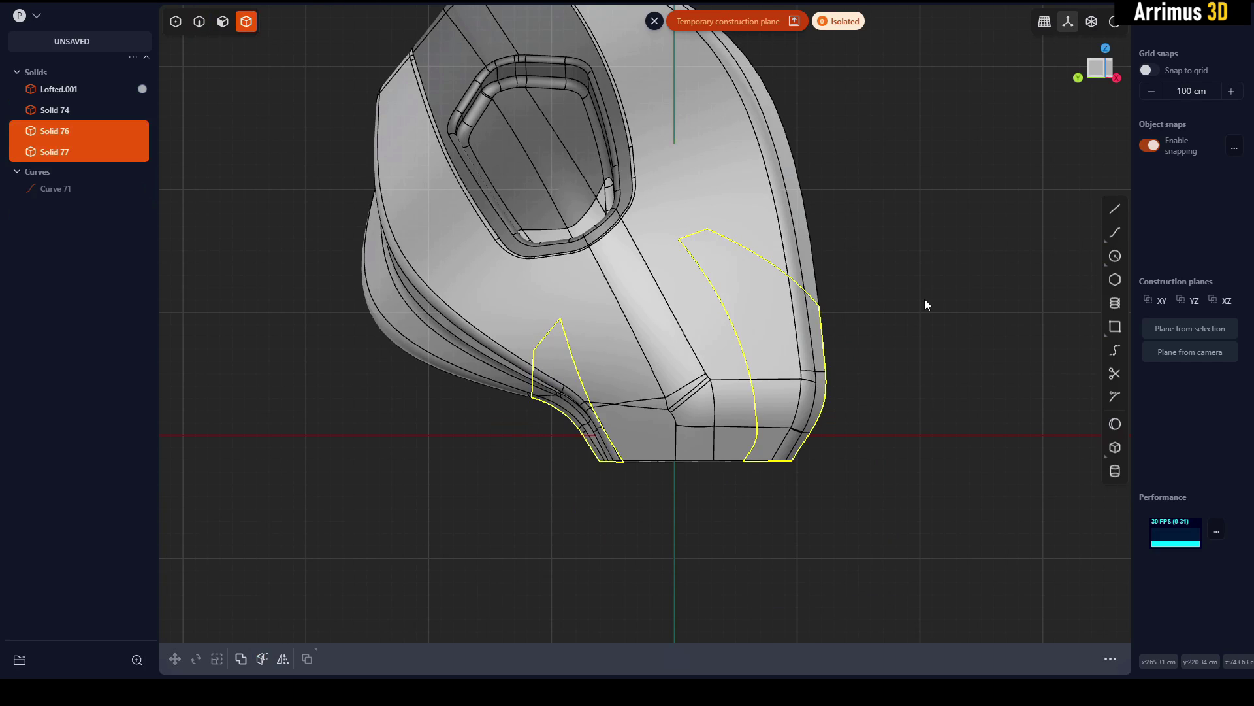
key(m)
click(326, 271)
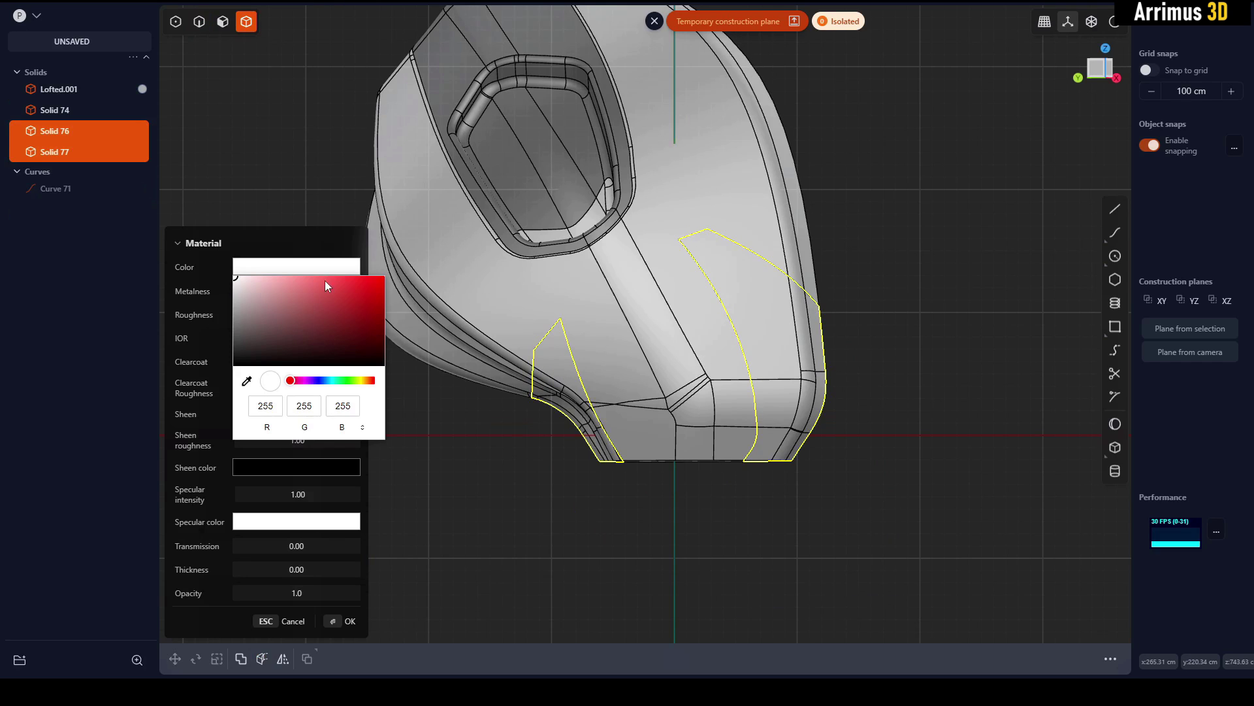
click(326, 313)
key(Return)
click(931, 265)
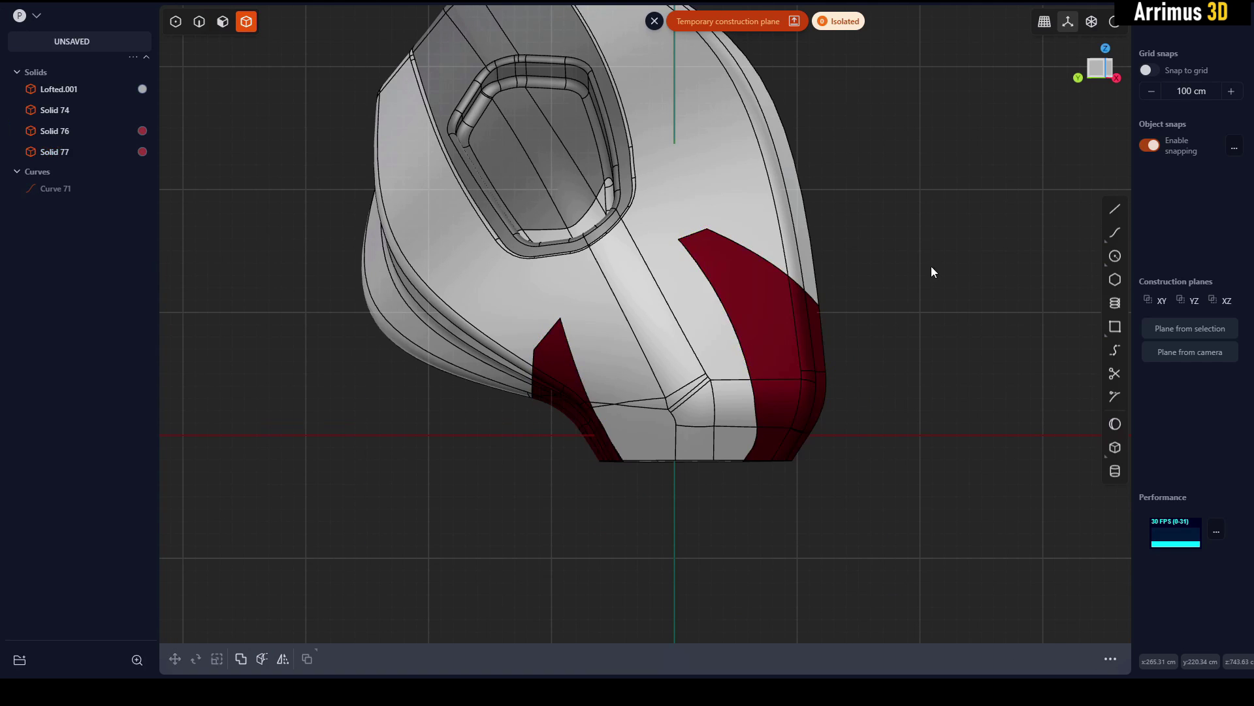
Duplicate the boundary of the three faces at the rounded far end of the grey solid as a separate curve.
middle_drag(931, 266, 673, 370)
scroll(852, 353, down, 3)
shift+middle_drag(730, 281, 590, 370)
shift+middle_drag(445, 260, 595, 320)
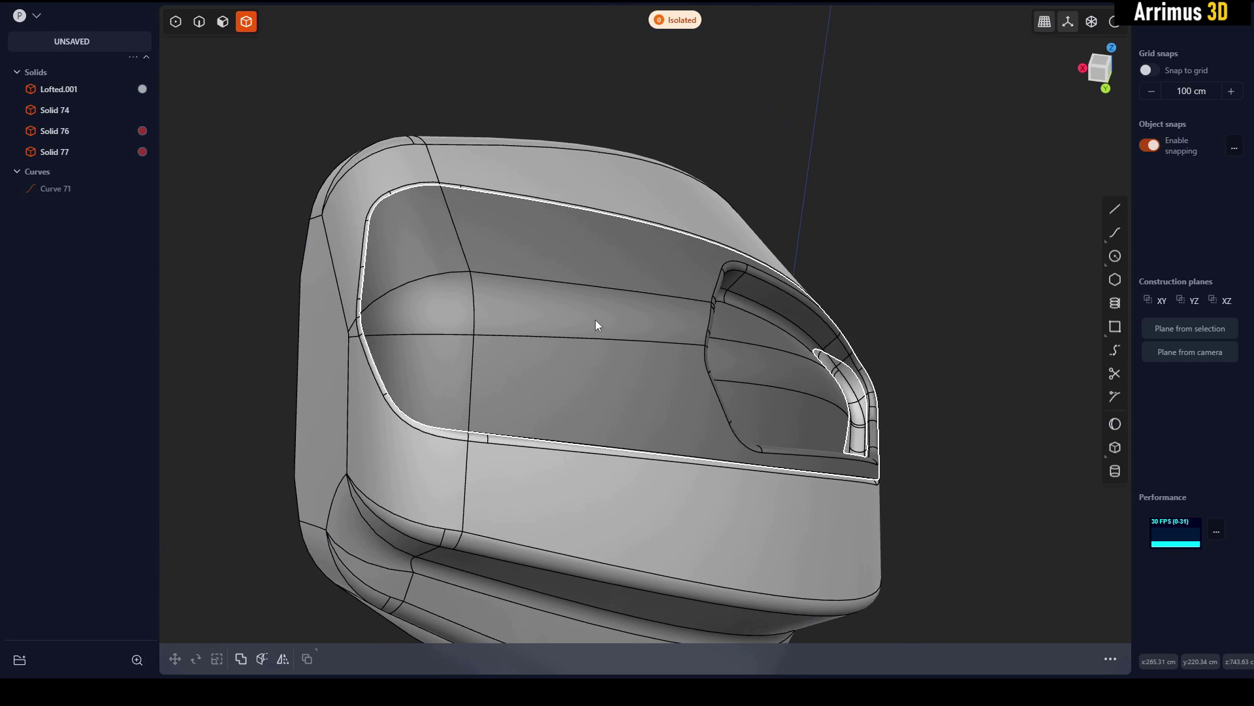
middle_drag(432, 256, 390, 304)
scroll(409, 320, up, 1)
key(3)
click(441, 371)
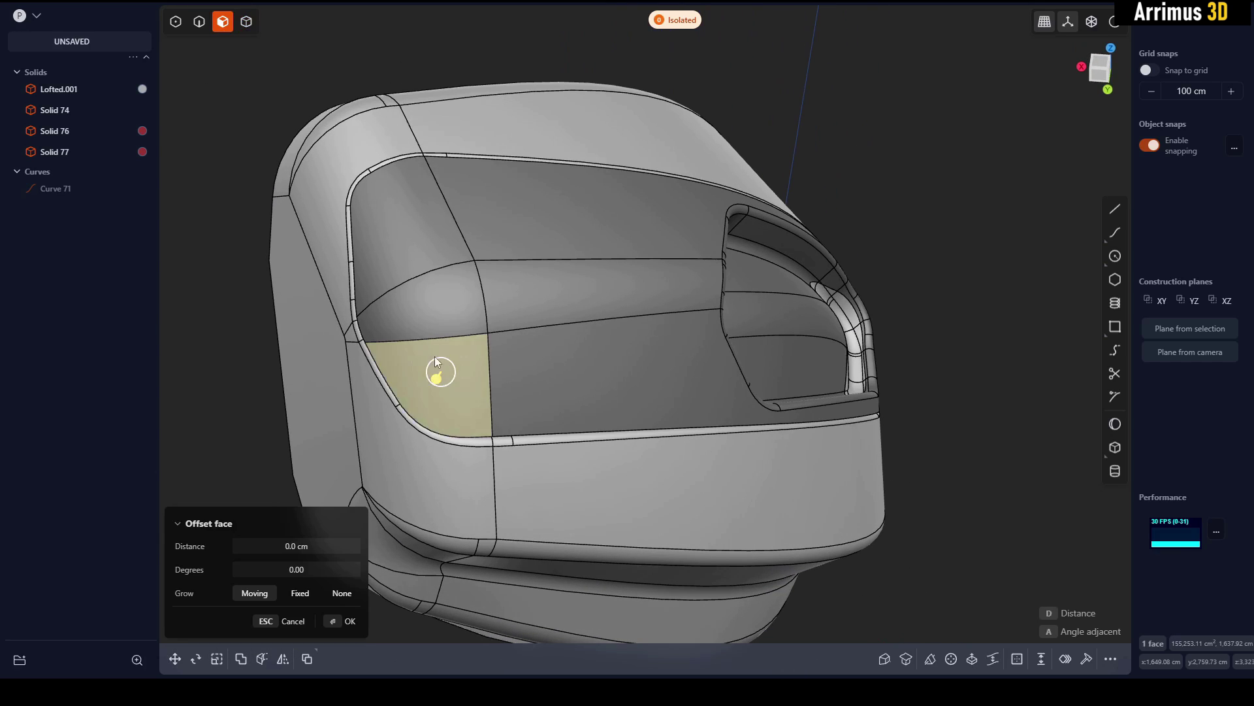
shift+click(421, 305)
middle_drag(413, 255, 503, 328)
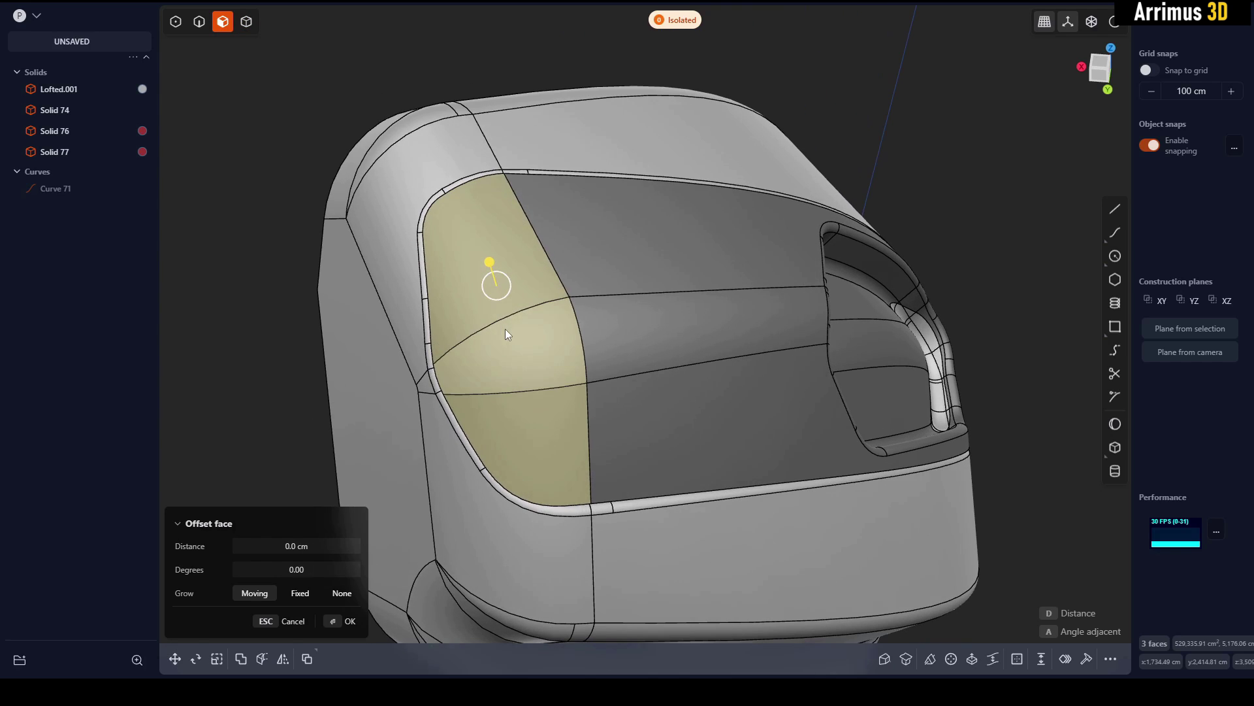
key(f)
key(shift+d)
Scale the duplicated end-face boundary curve down to about 2,300 cm in length.
key(s)
key(s)
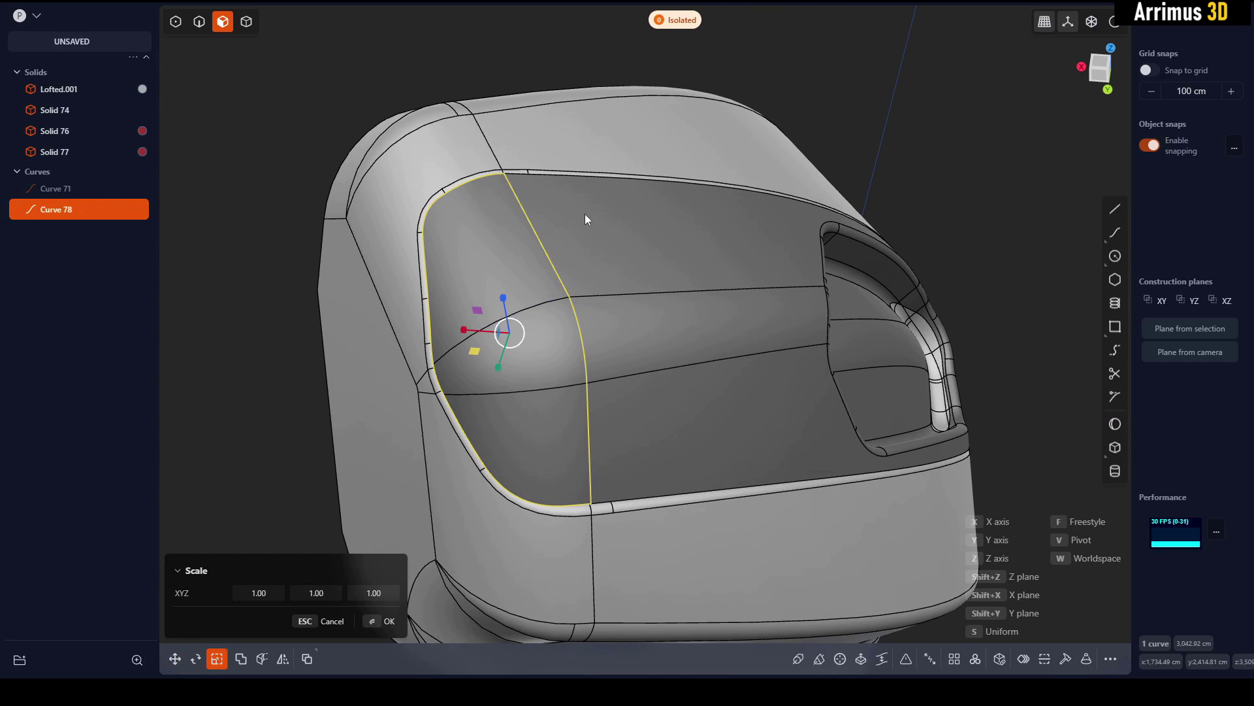
click(574, 245)
Align a temporary construction plane to the current view and turn on X-ray display to reach the curve beneath the surface.
key(KP_5)
key(4)
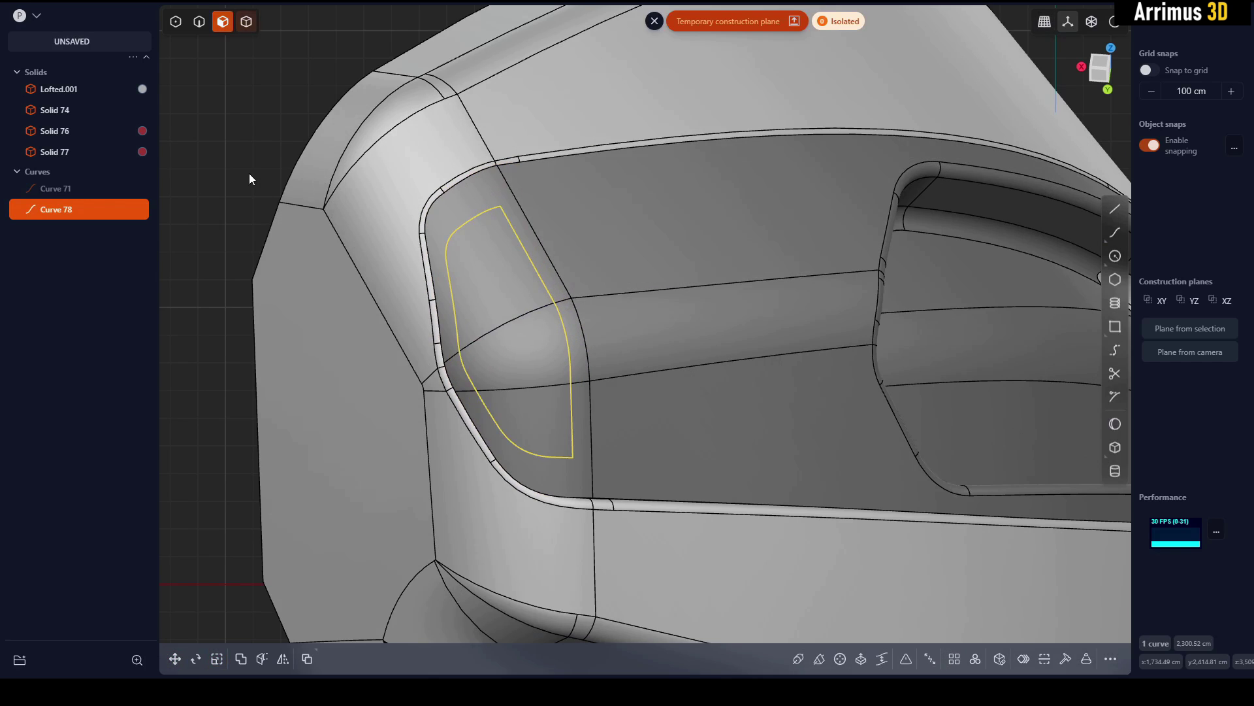
click(249, 174)
click(575, 259)
key(alt+z)
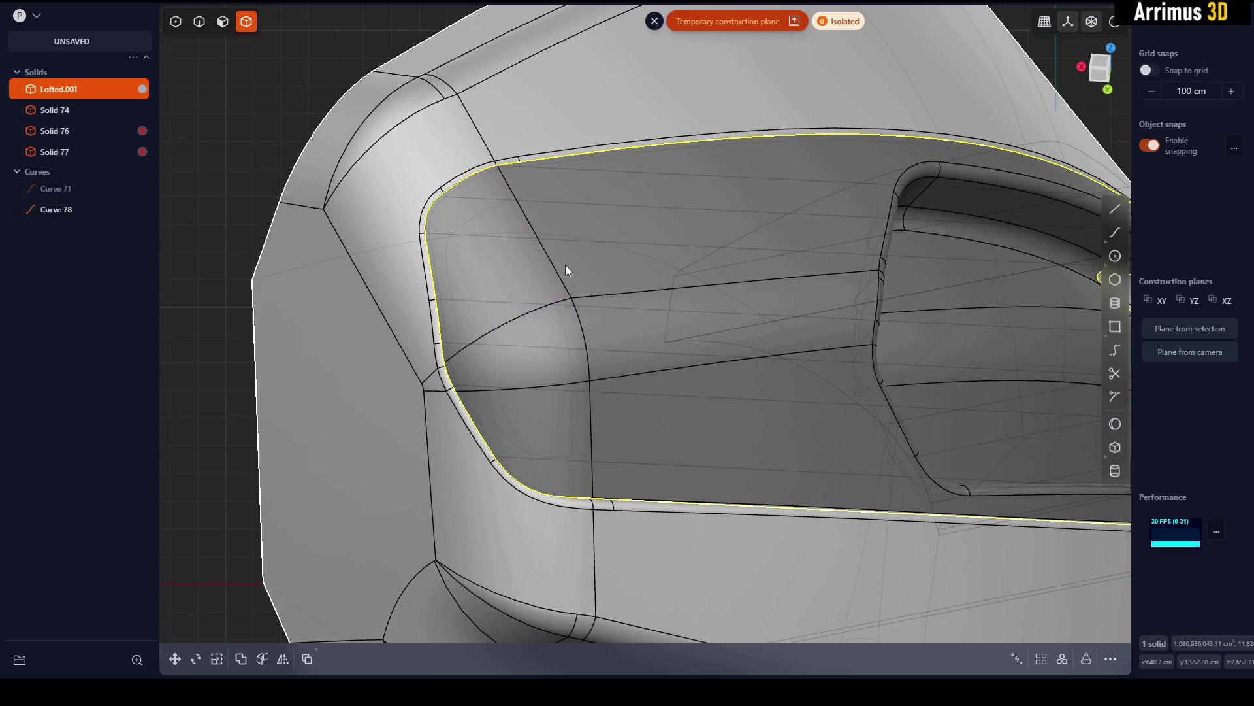
click(248, 160)
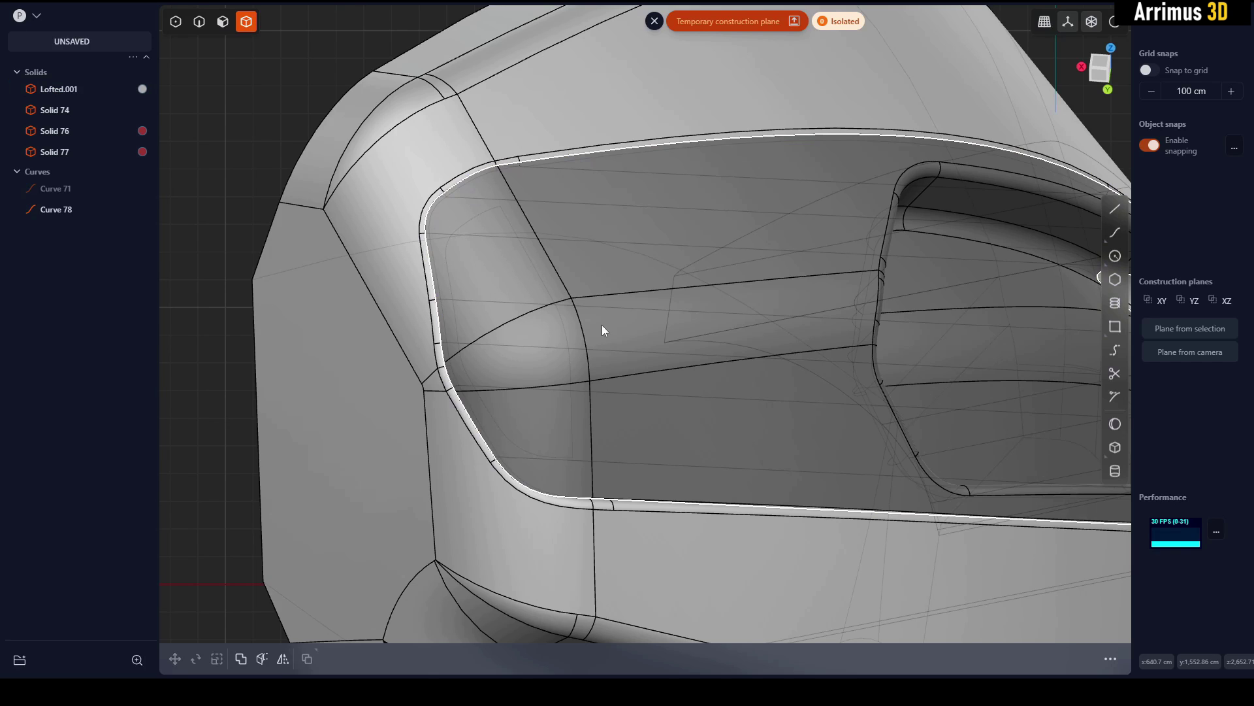
key(alt+z)
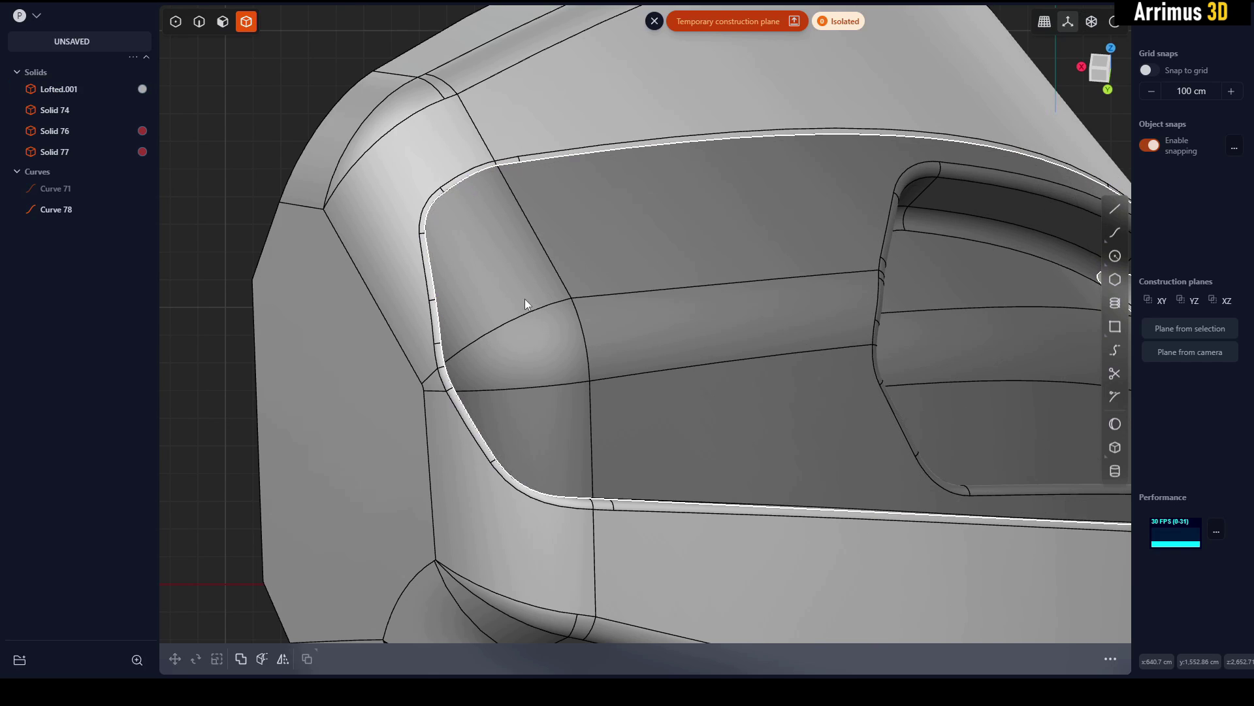
click(504, 246)
key(alt+z)
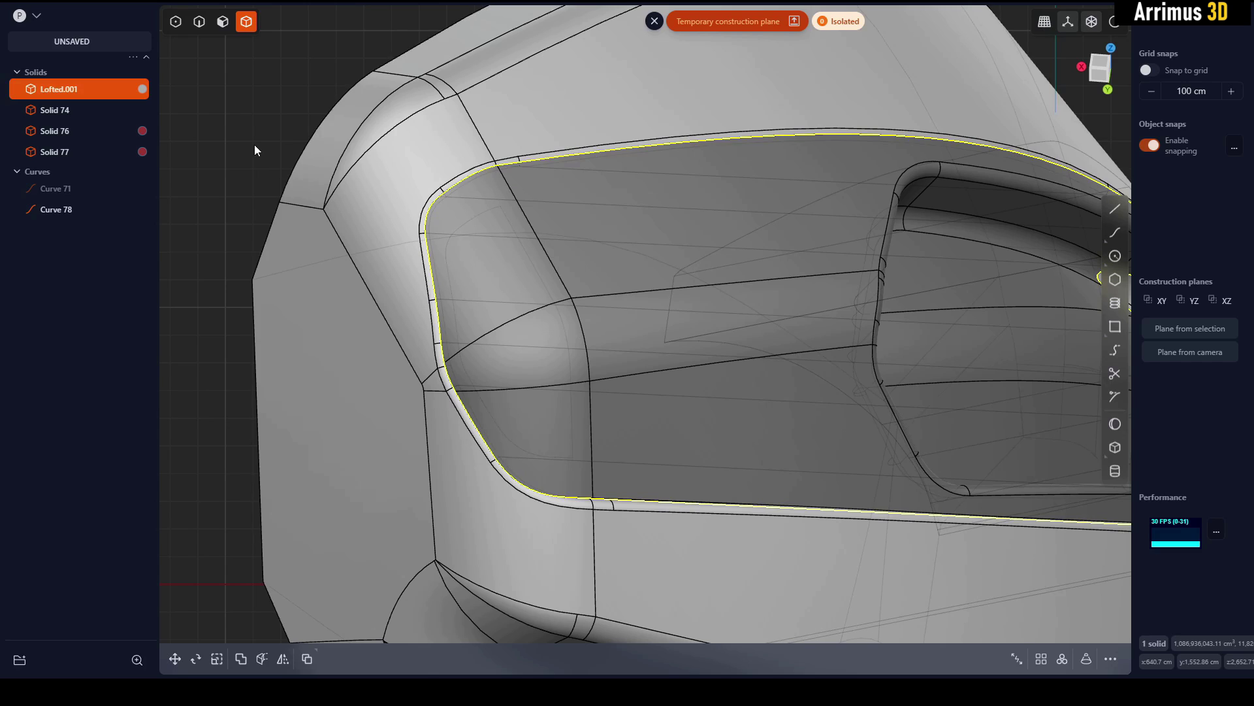
click(255, 150)
Cut the grey solid with the scaled-down end-face curve, projecting along the current view direction.
click(540, 248)
key(c)
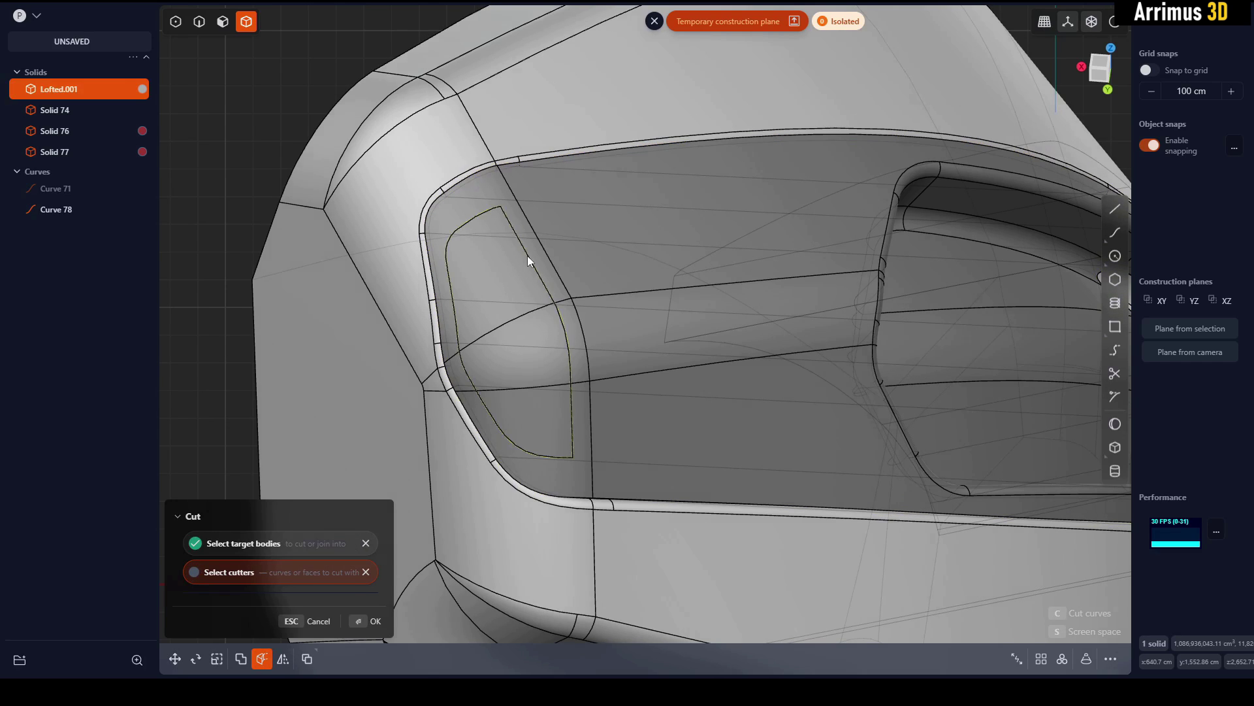
click(527, 256)
key(Return)
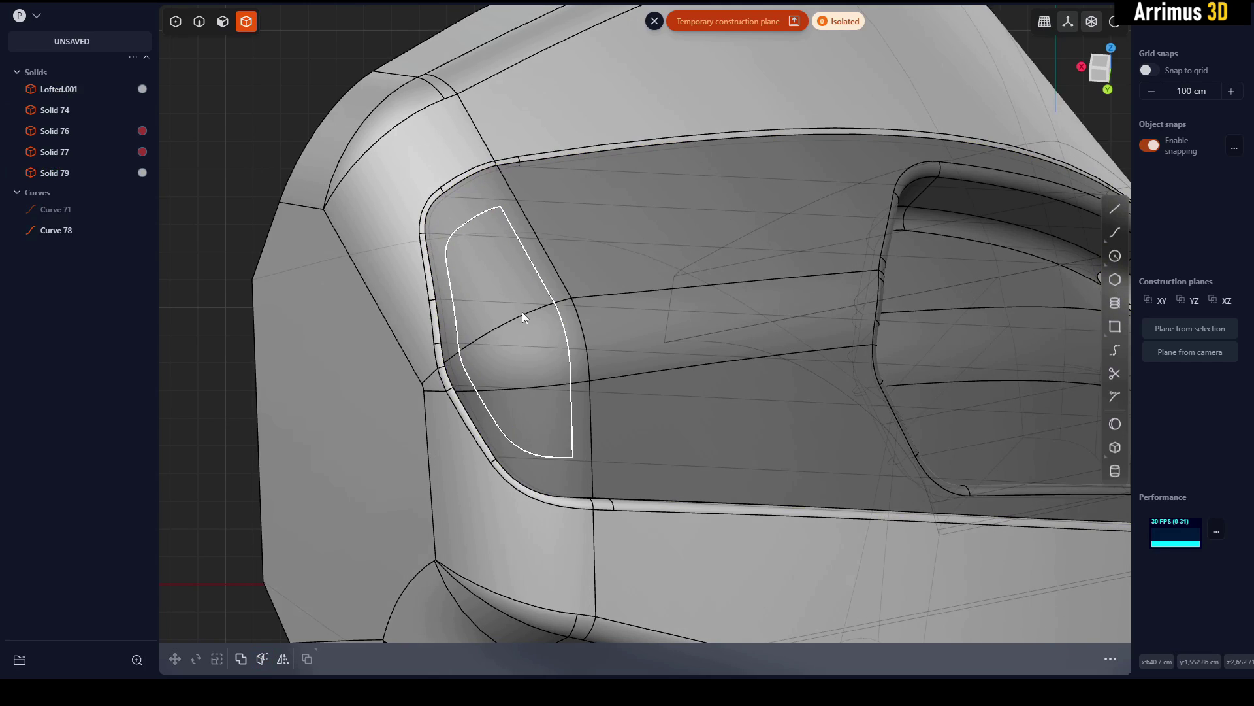
Remove the grey material from the newly cut inset piece in the grey solid.
click(522, 312)
key(m)
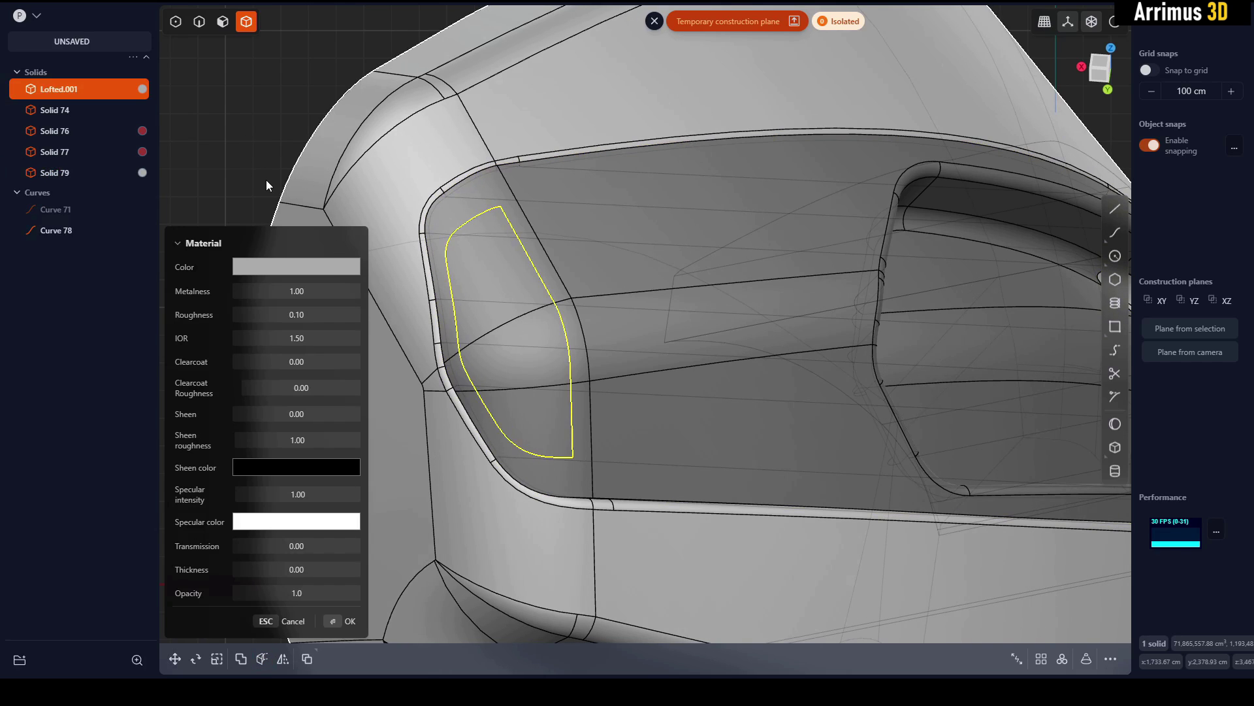
key(Escape)
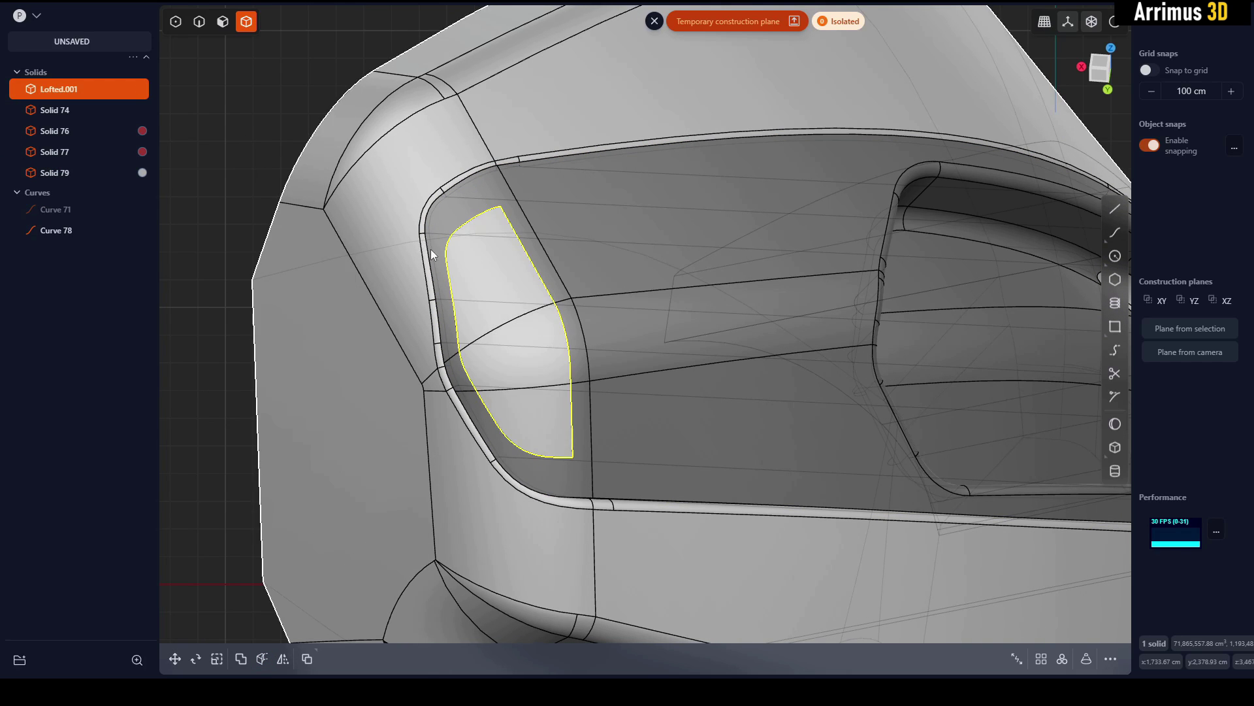